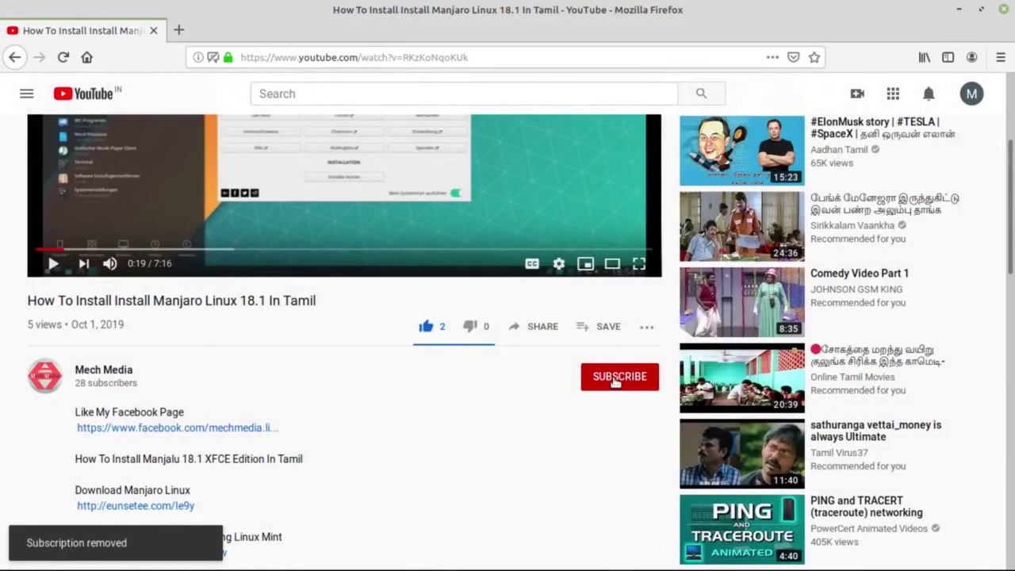
Step: Subscribe to the Mech Media YouTube channel, like its Facebook page, and launch GIMP
{"action": "left_click", "coordinate": [615, 383]}
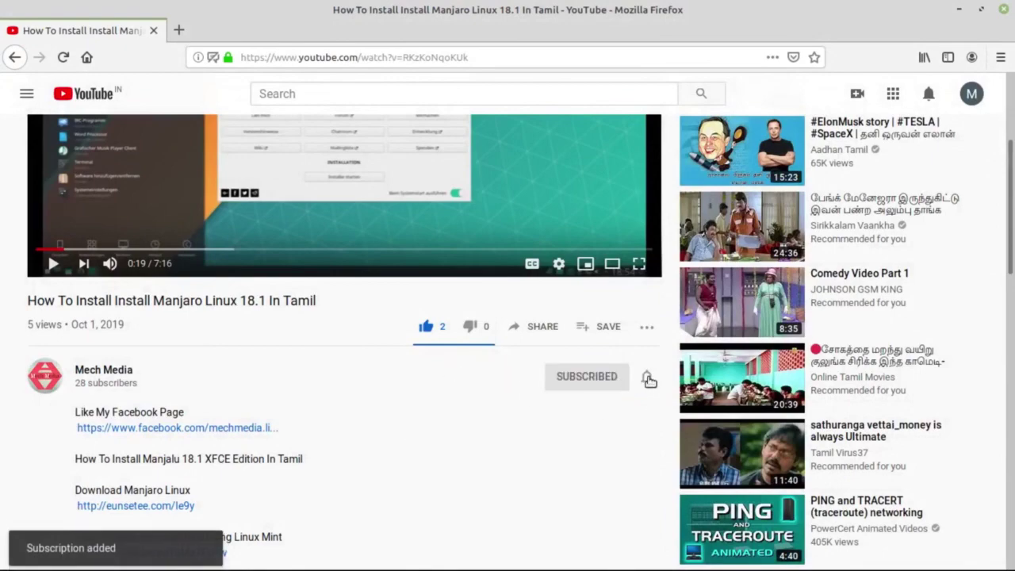
{"action": "left_click", "coordinate": [647, 377]}
{"action": "left_click", "coordinate": [670, 412]}
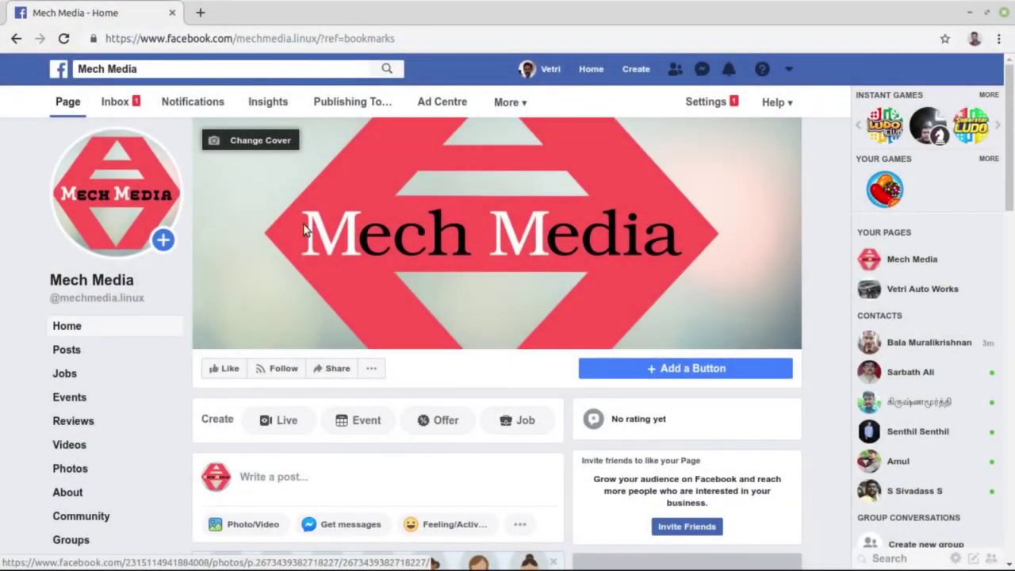
{"action": "left_click", "coordinate": [225, 371]}
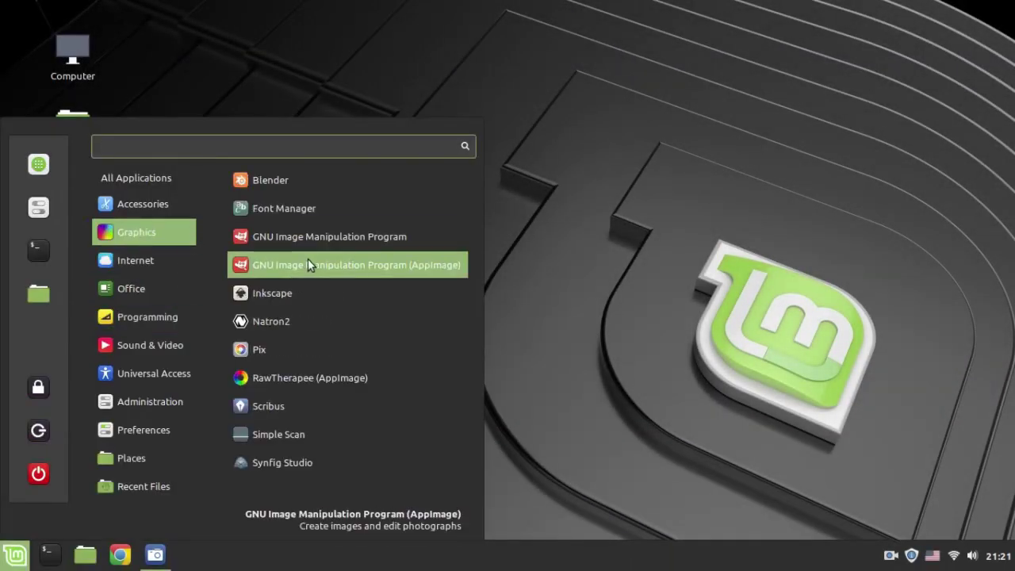
{"action": "left_click", "coordinate": [312, 260]}
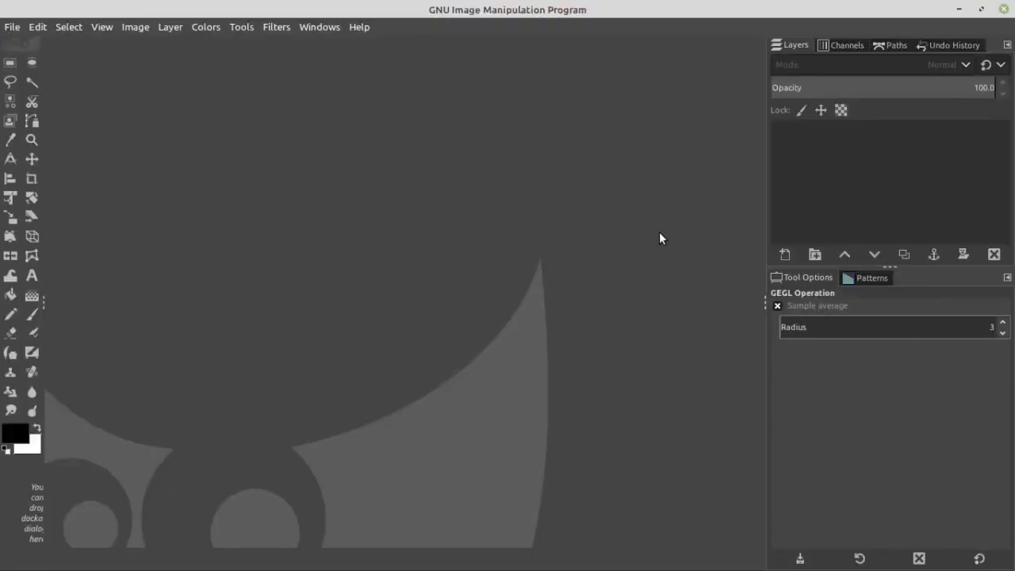
Step: Open lather-texture.jpg from Pictures/Wood in GIMP by dragging it from the file manager
{"action": "key", "text": "super+e"}
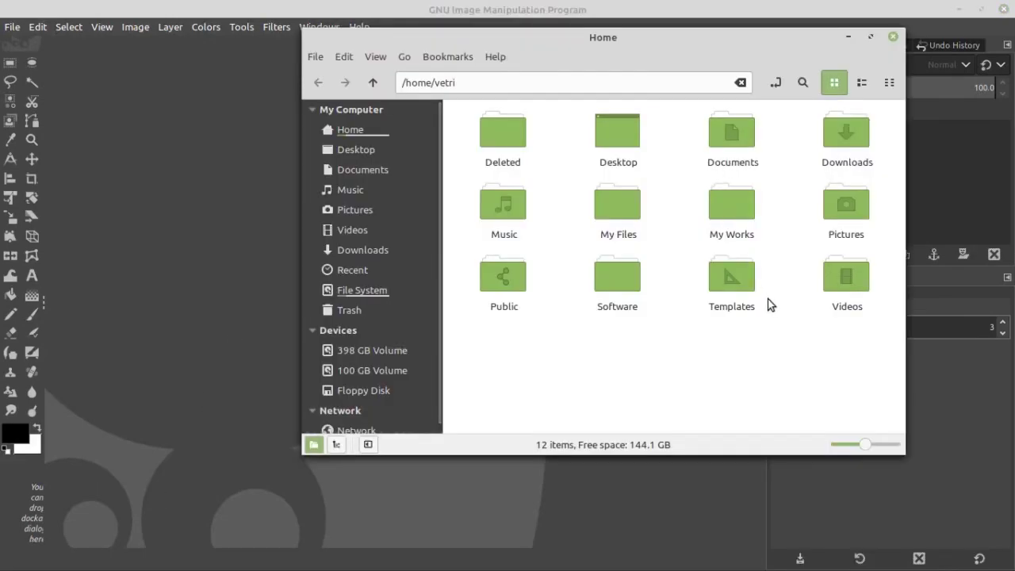
{"action": "left_click", "coordinate": [740, 127]}
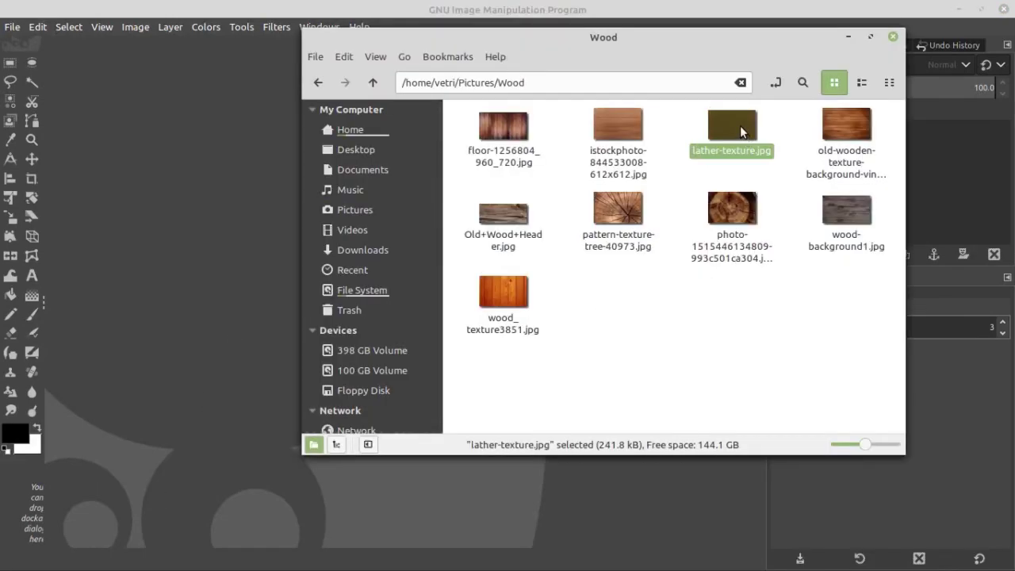
{"action": "left_click_drag", "start_coordinate": [740, 125], "coordinate": [219, 223]}
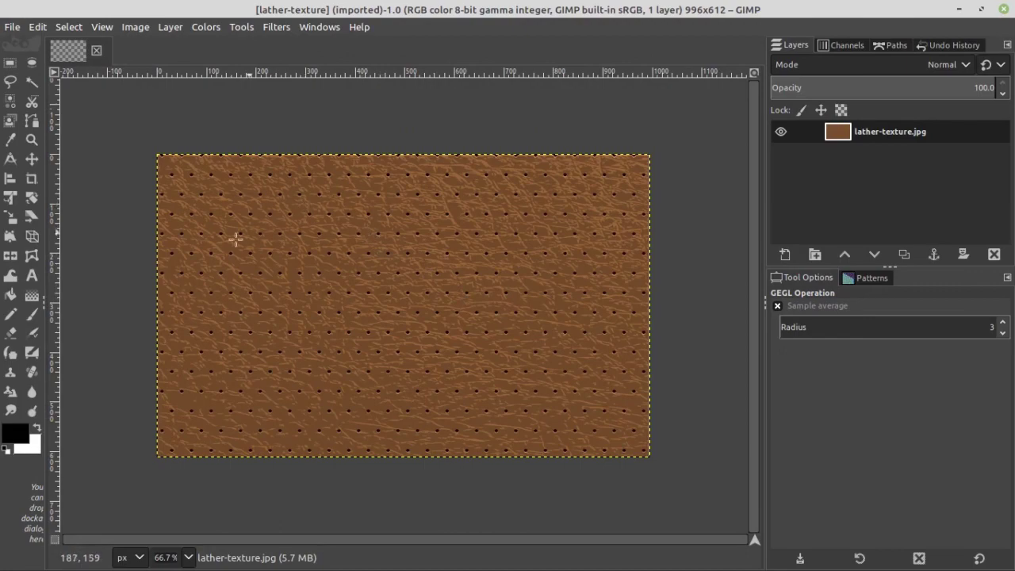
Step: Add the text MECH in Sans-serif Bold at 250 px near the image's top-left
{"action": "left_click", "coordinate": [31, 275]}
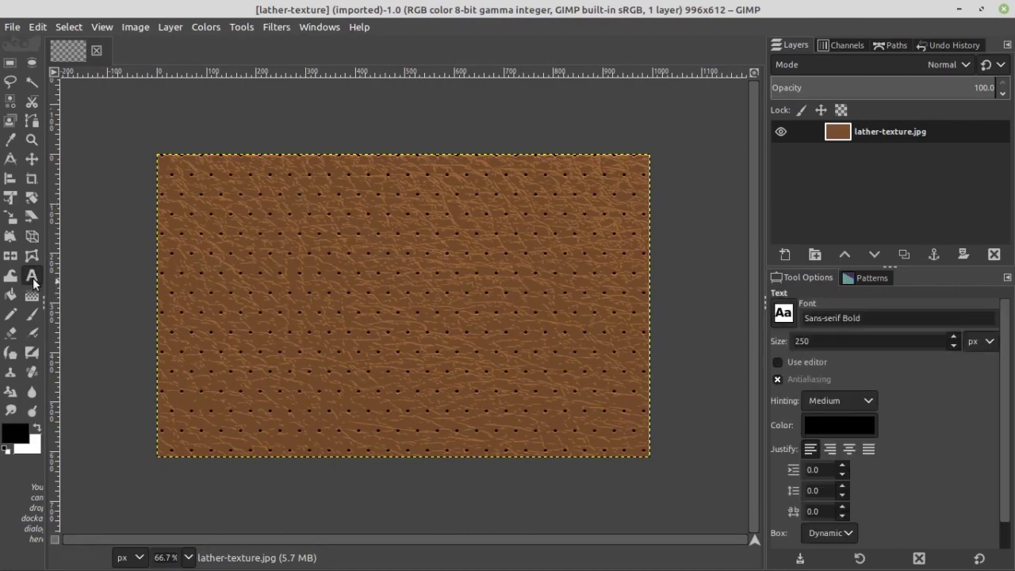
{"action": "left_click", "coordinate": [782, 313]}
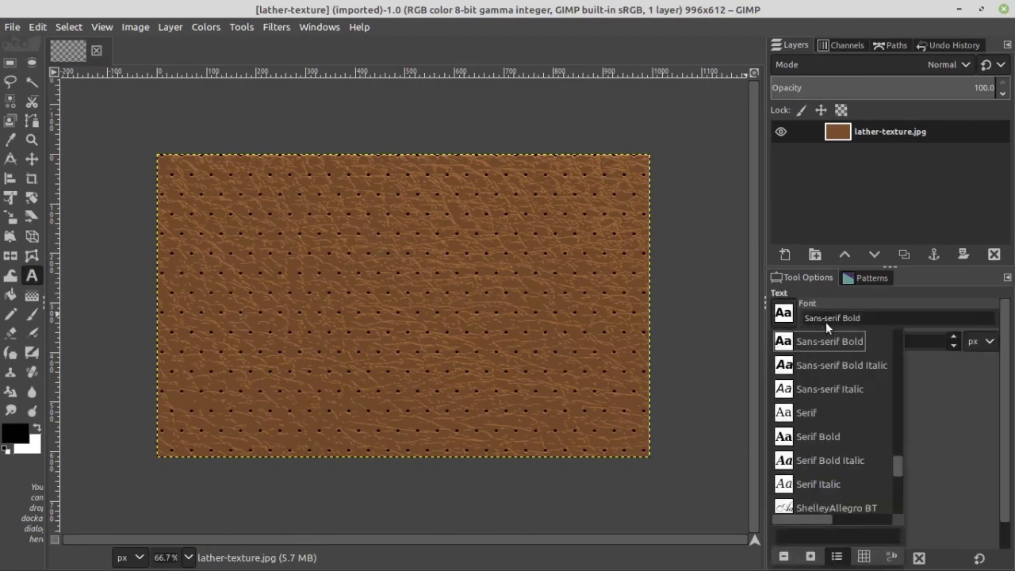
{"action": "left_click", "coordinate": [784, 314]}
{"action": "left_click_drag", "start_coordinate": [826, 341], "coordinate": [786, 341]}
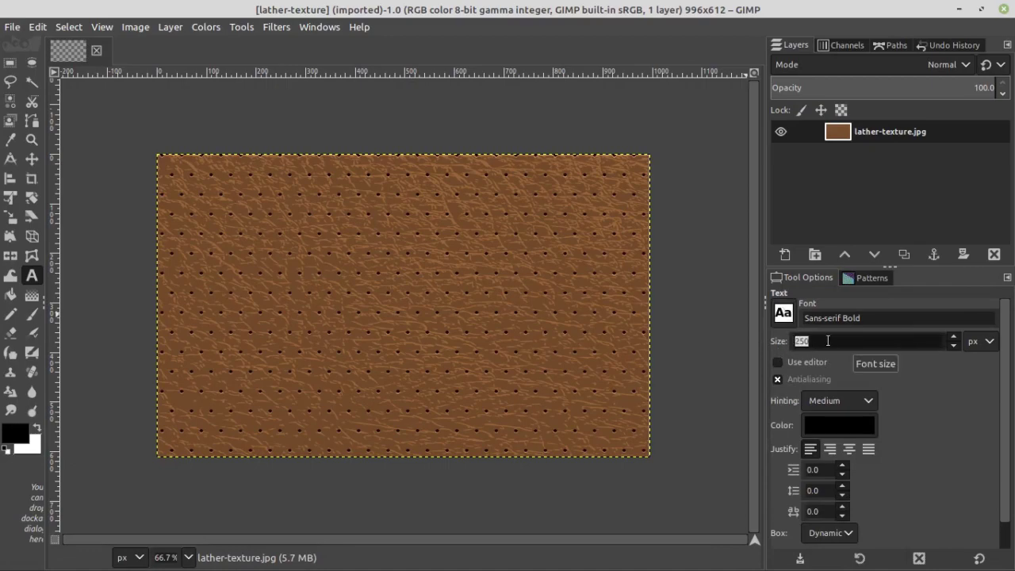
{"action": "left_click", "coordinate": [213, 203]}
{"action": "type", "text": "M"}
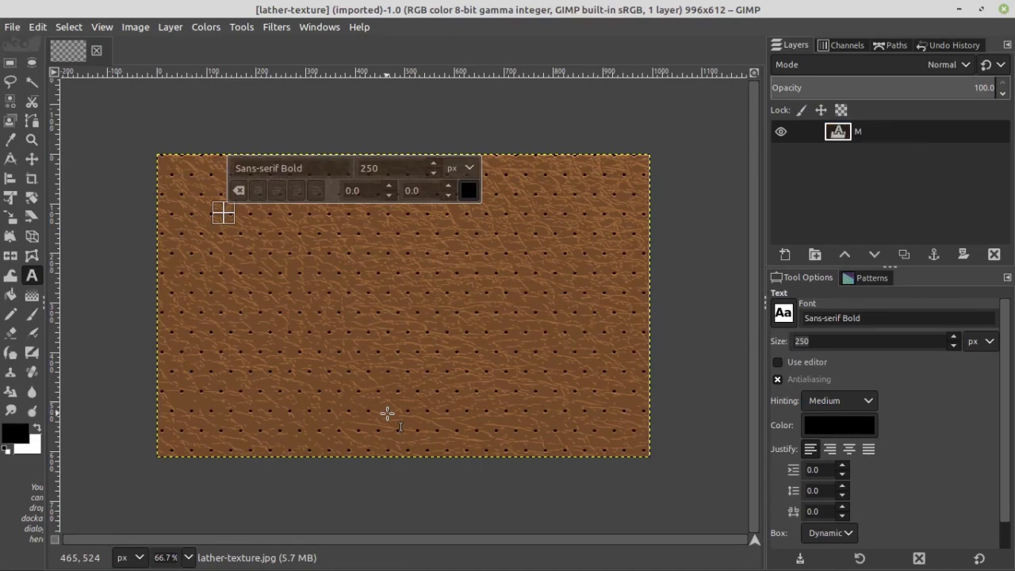
{"action": "type", "text": "ECH"}
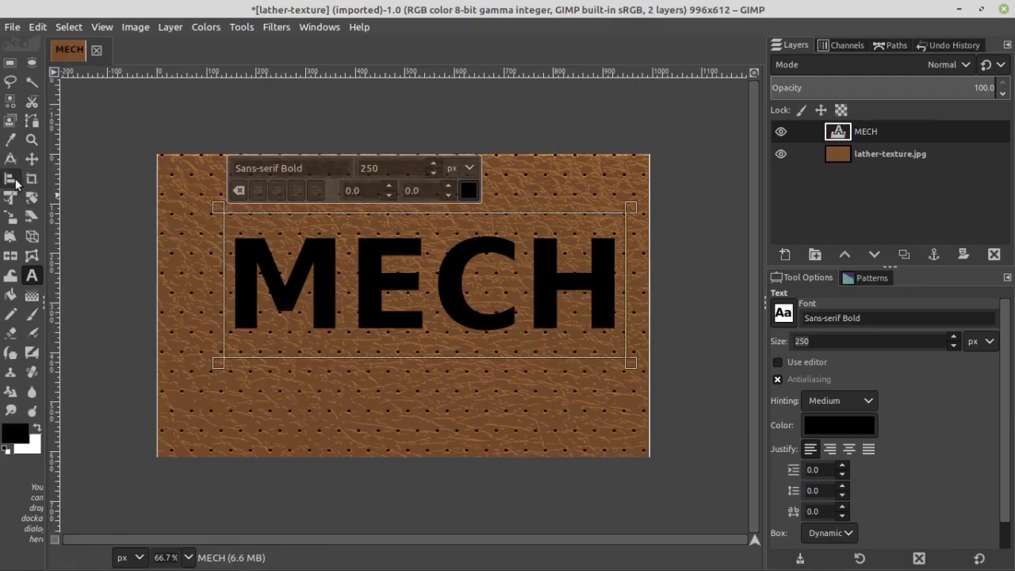
Step: Centre the MECH text layer horizontally and vertically relative to the image
{"action": "left_click", "coordinate": [10, 179]}
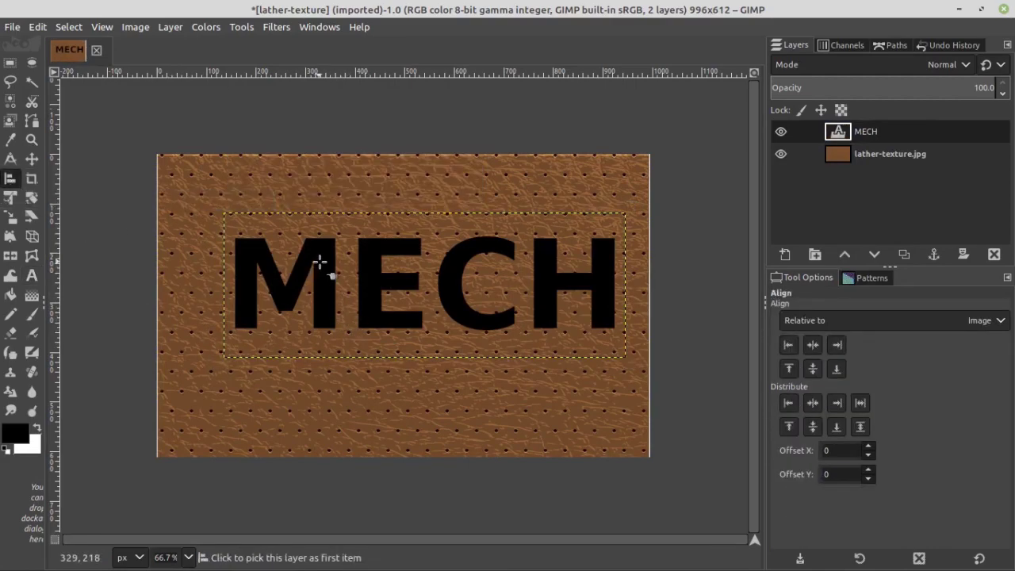
{"action": "left_click", "coordinate": [326, 266]}
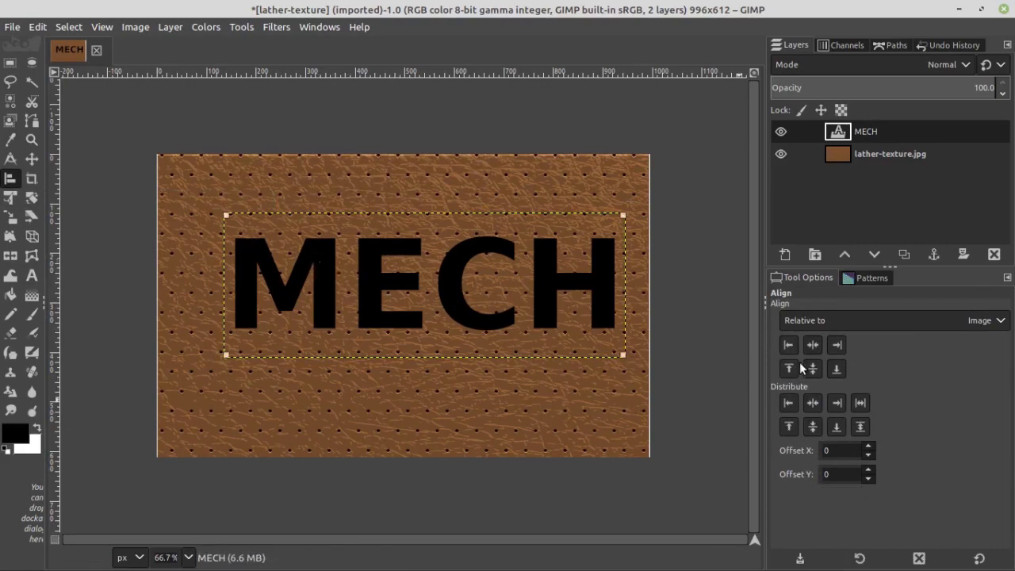
{"action": "left_click", "coordinate": [813, 345]}
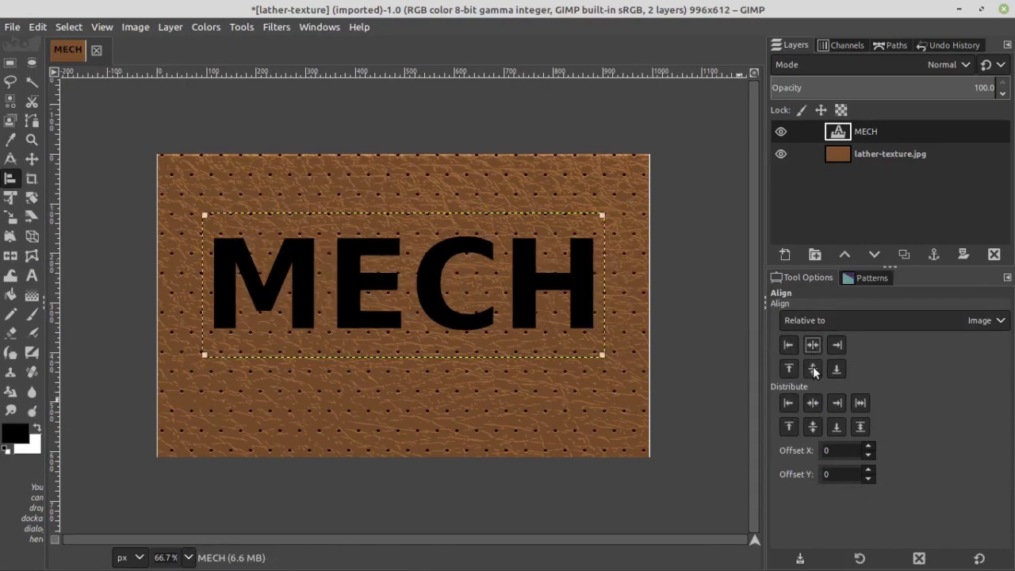
{"action": "left_click", "coordinate": [812, 369]}
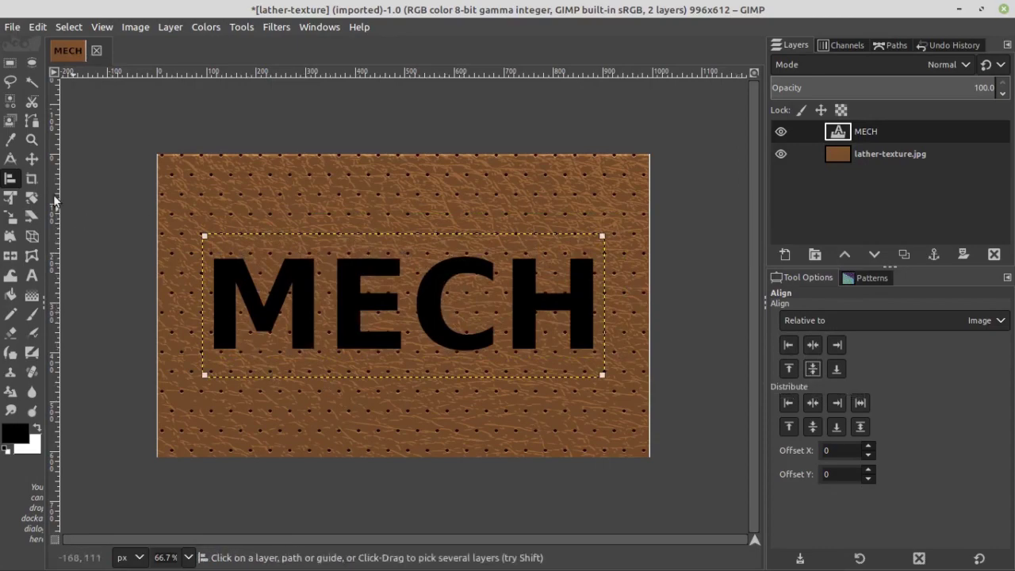
{"action": "left_click", "coordinate": [33, 158]}
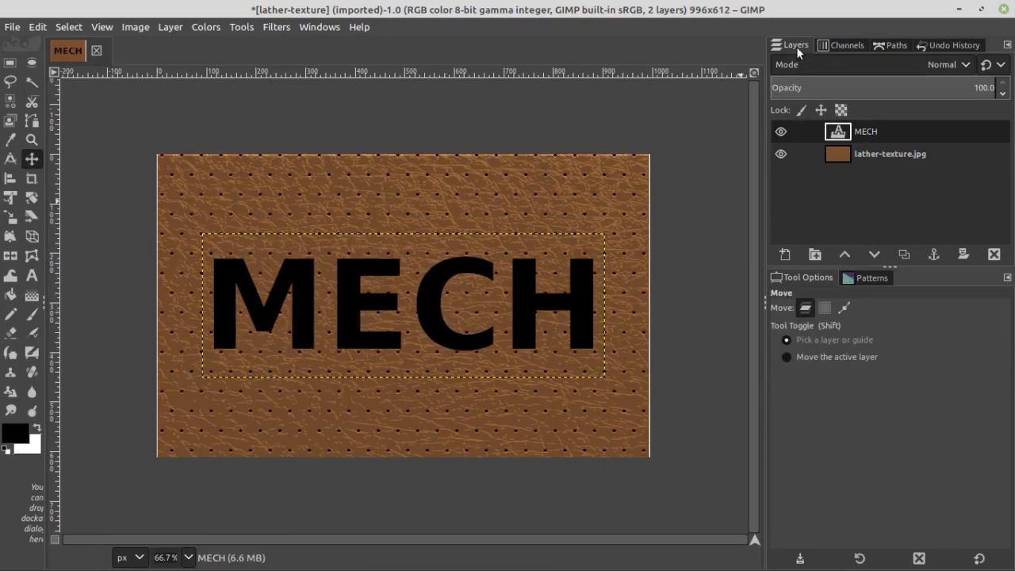
Step: Load the MECH letter shapes as a selection and make the leather texture layer active
{"action": "right_click", "coordinate": [821, 136]}
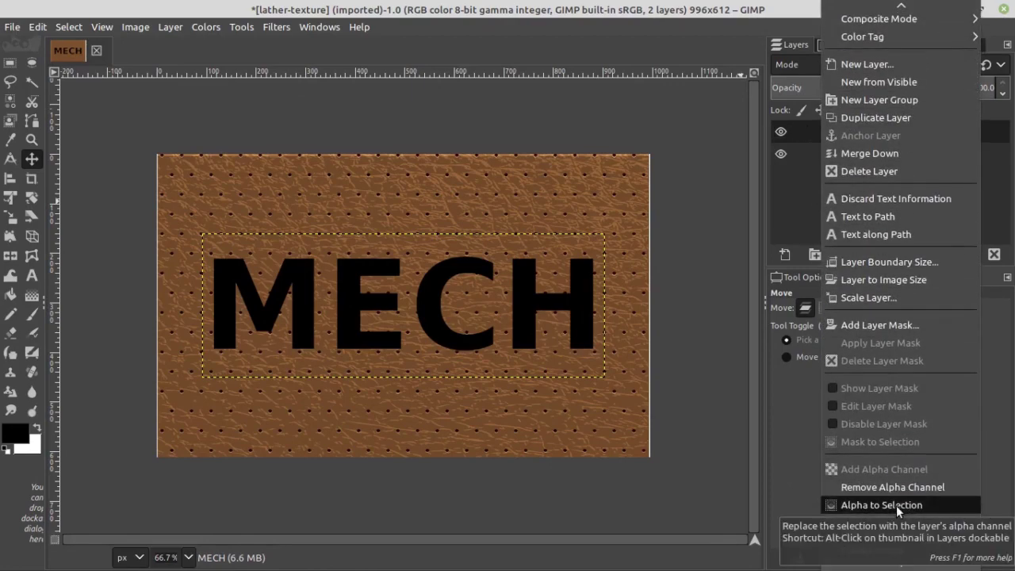
{"action": "left_click", "coordinate": [897, 505]}
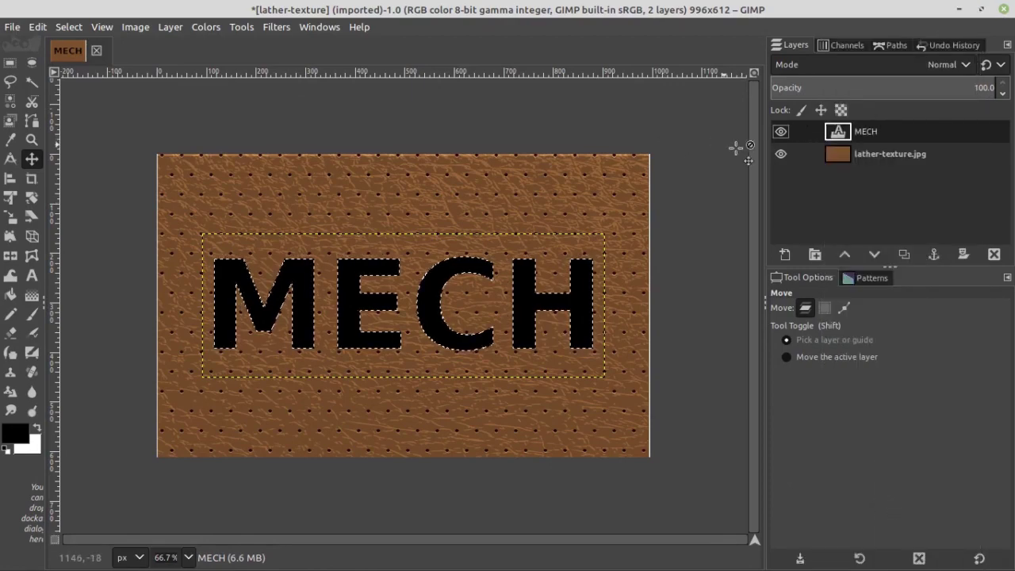
{"action": "left_click", "coordinate": [835, 156]}
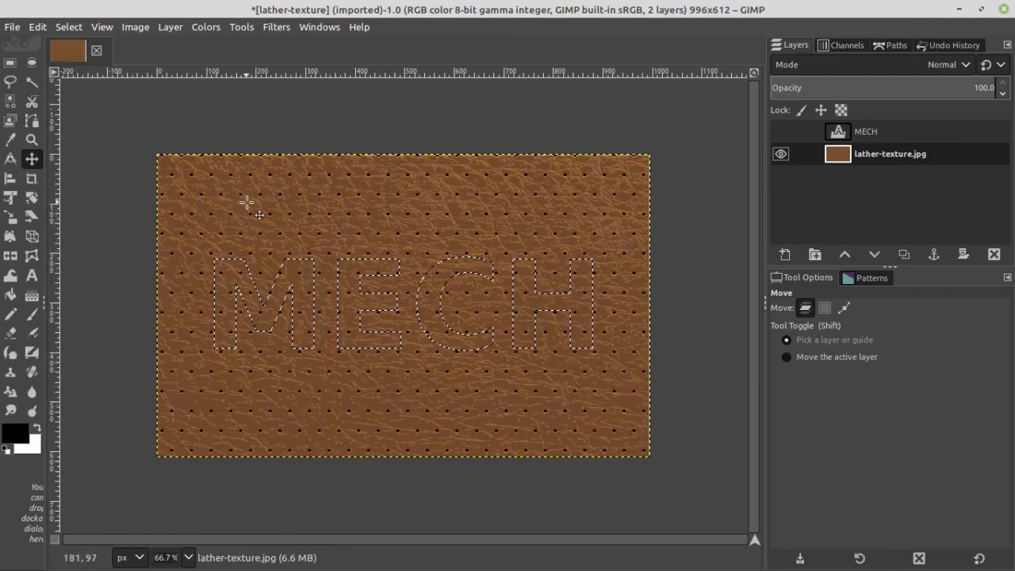
Step: Invert the selection so it covers all the leather except the MECH letters
{"action": "left_click", "coordinate": [73, 28]}
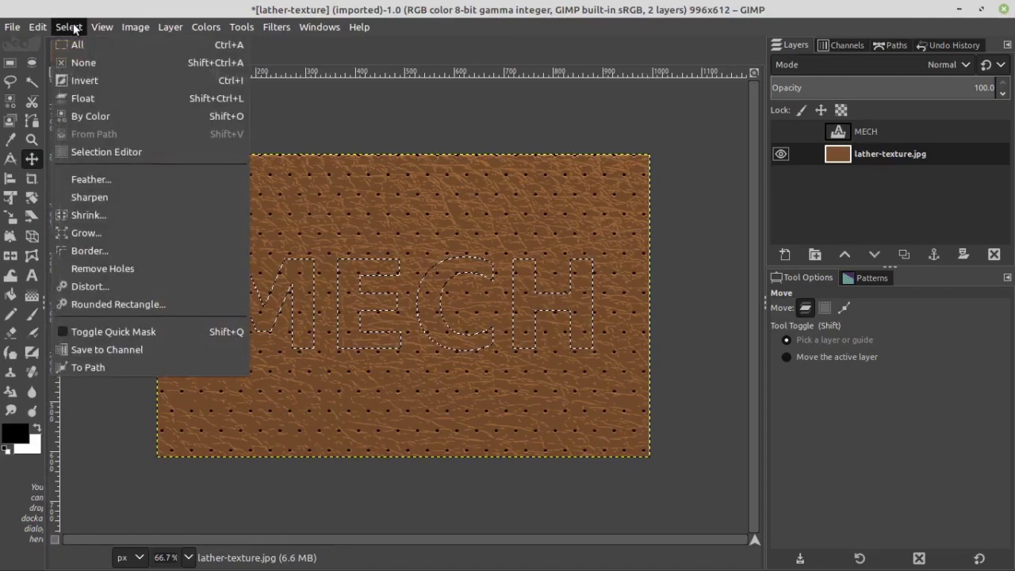
{"action": "left_click", "coordinate": [83, 80]}
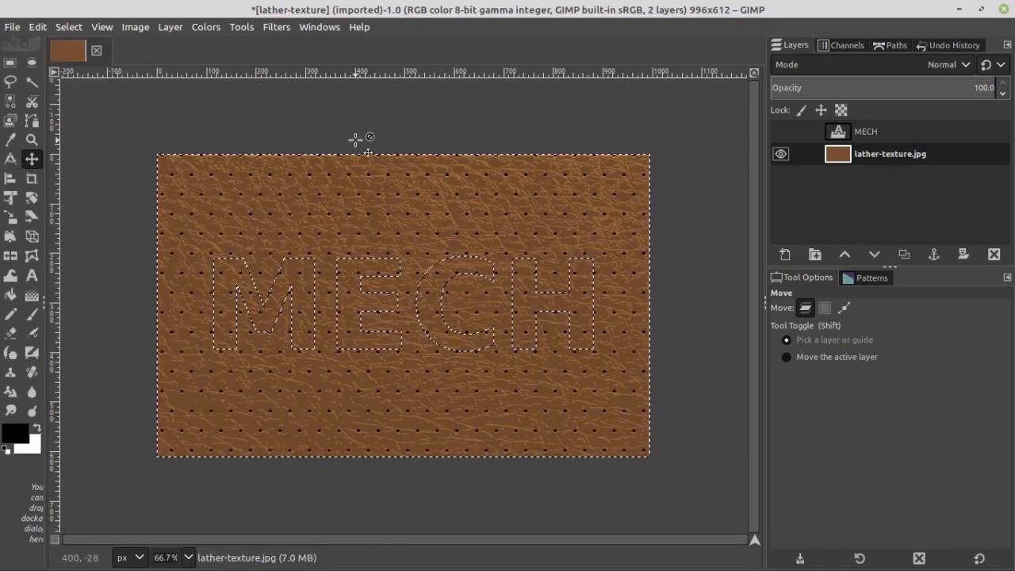
{"action": "left_click", "coordinate": [279, 28]}
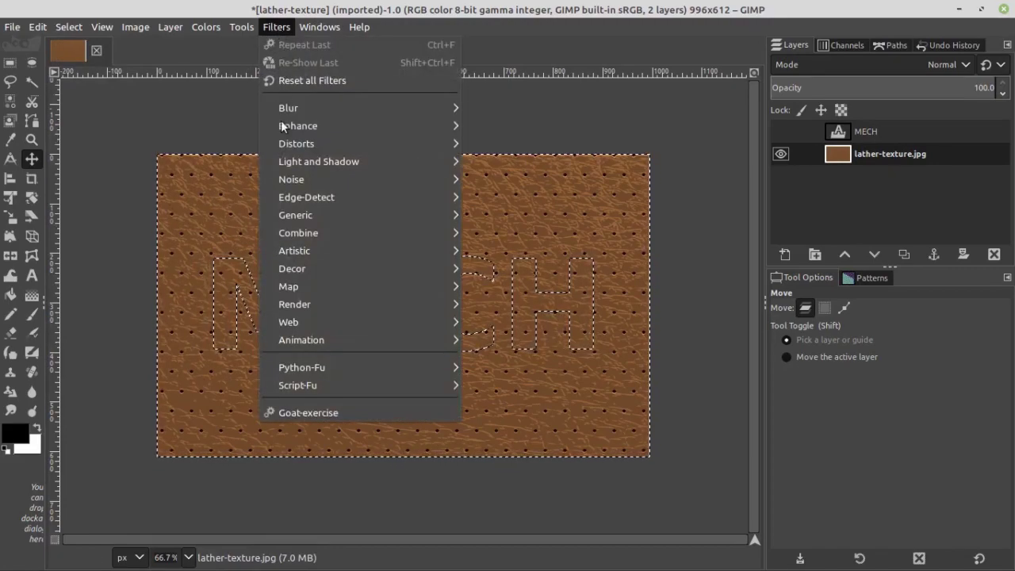
{"action": "mouse_move", "coordinate": [318, 161]}
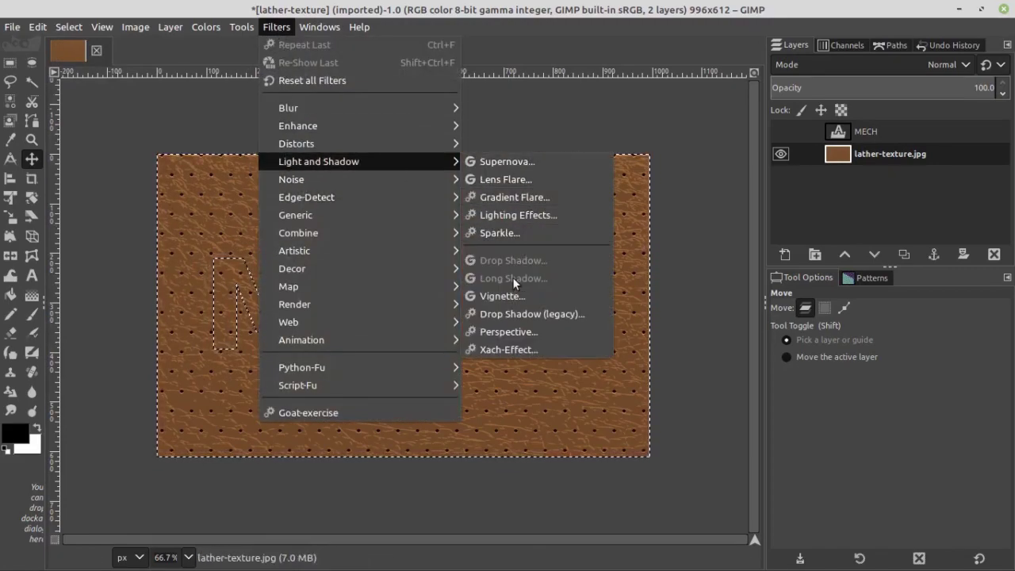
Step: Apply a legacy Drop Shadow with X and Y offsets 8, blur 15 and opacity 100
{"action": "left_click", "coordinate": [547, 314]}
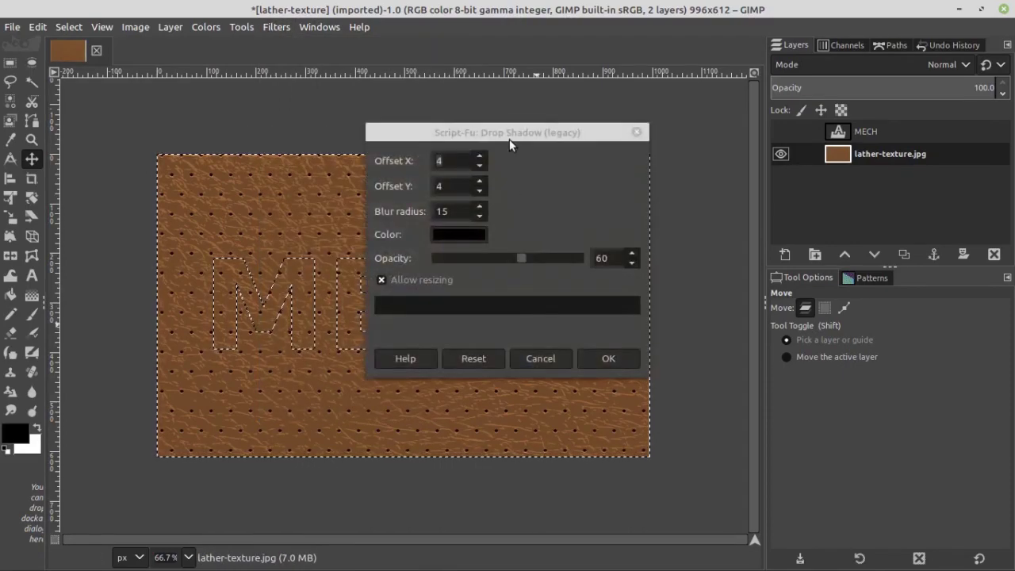
{"action": "left_click_drag", "start_coordinate": [516, 131], "coordinate": [250, 79]}
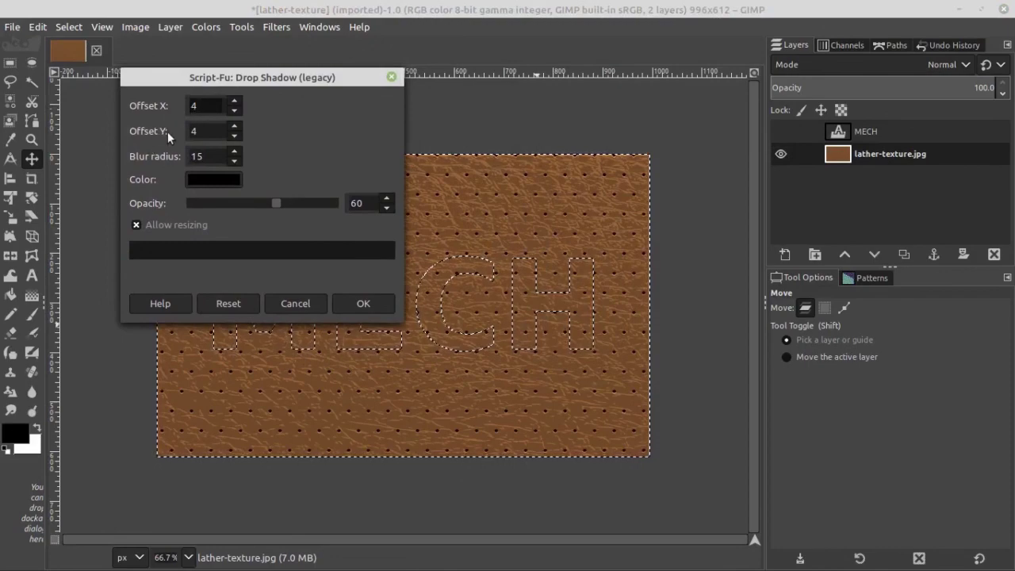
{"action": "left_click", "coordinate": [208, 132]}
{"action": "double_click", "coordinate": [202, 105]}
{"action": "type", "text": "8"}
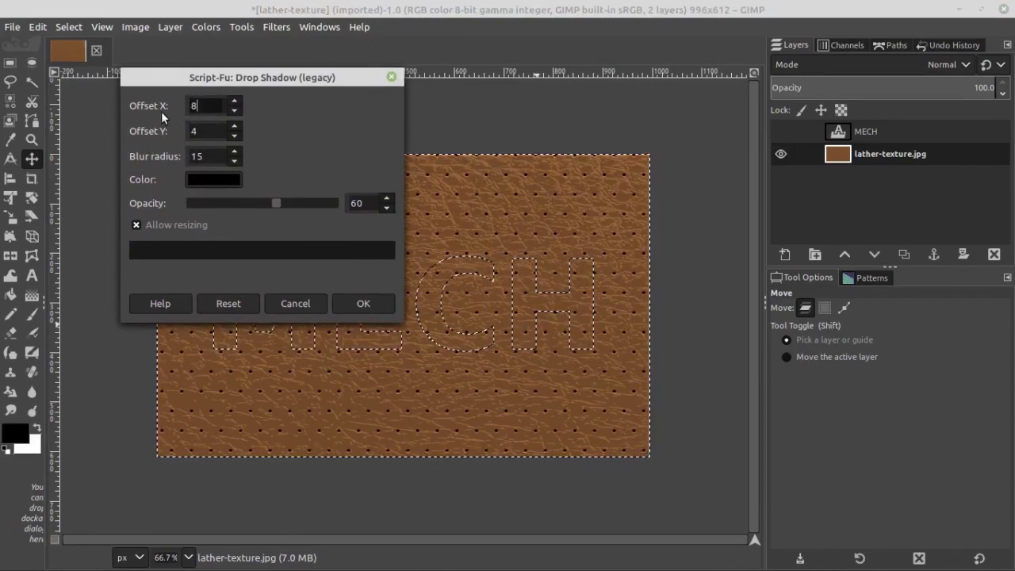
{"action": "double_click", "coordinate": [207, 131]}
{"action": "type", "text": "8"}
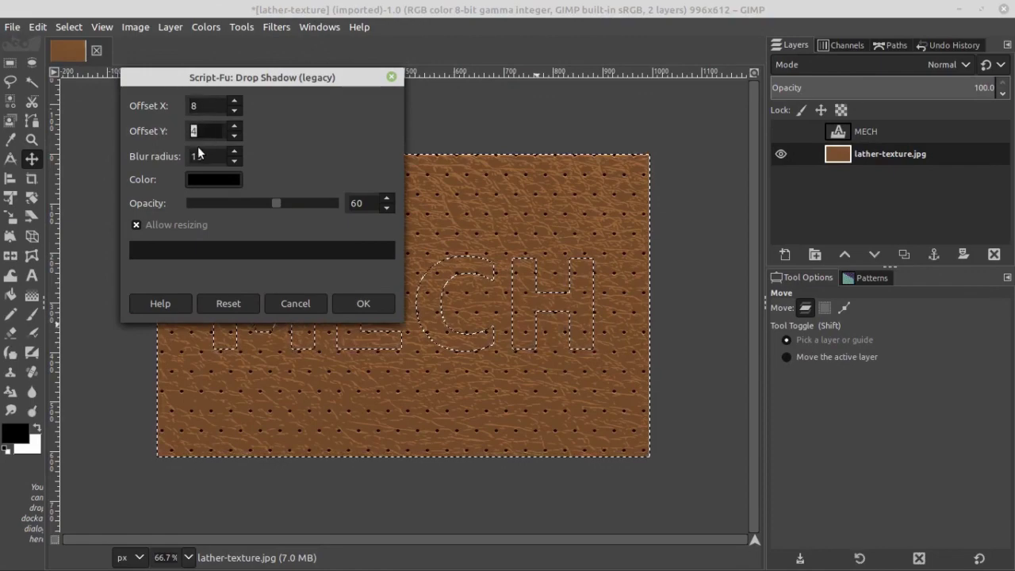
{"action": "left_click", "coordinate": [211, 158]}
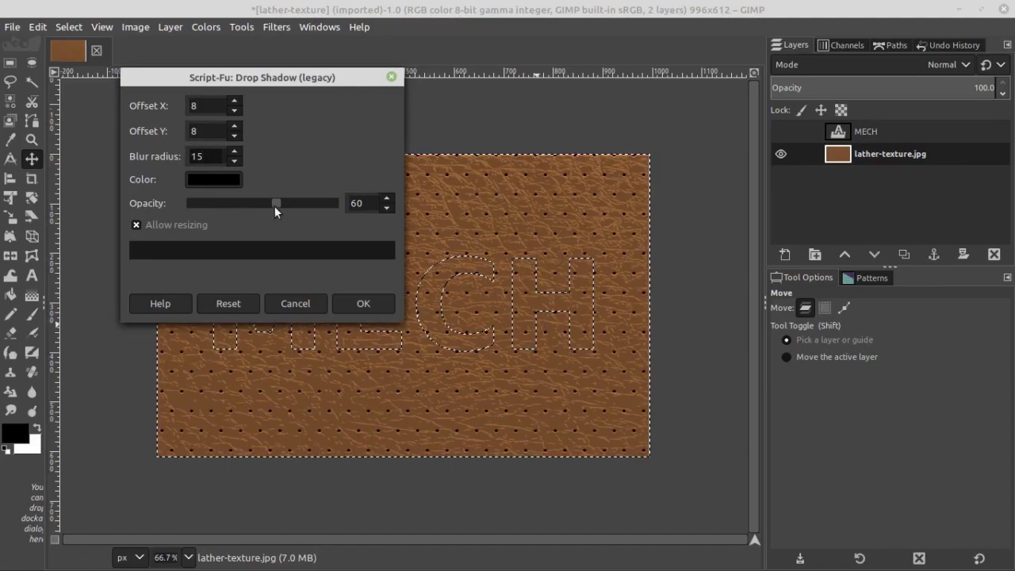
{"action": "left_click_drag", "start_coordinate": [276, 204], "coordinate": [341, 210]}
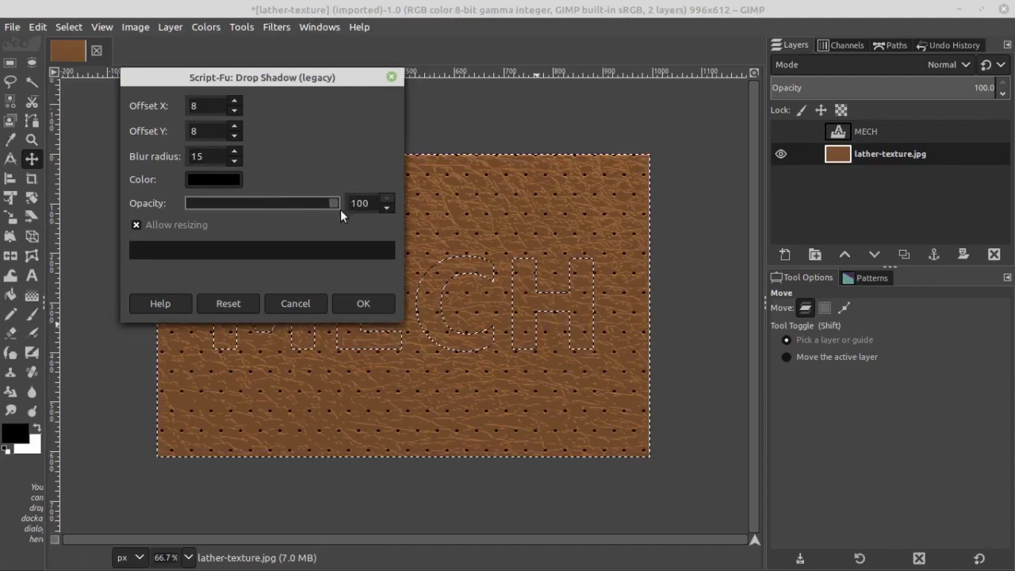
{"action": "left_click", "coordinate": [376, 305]}
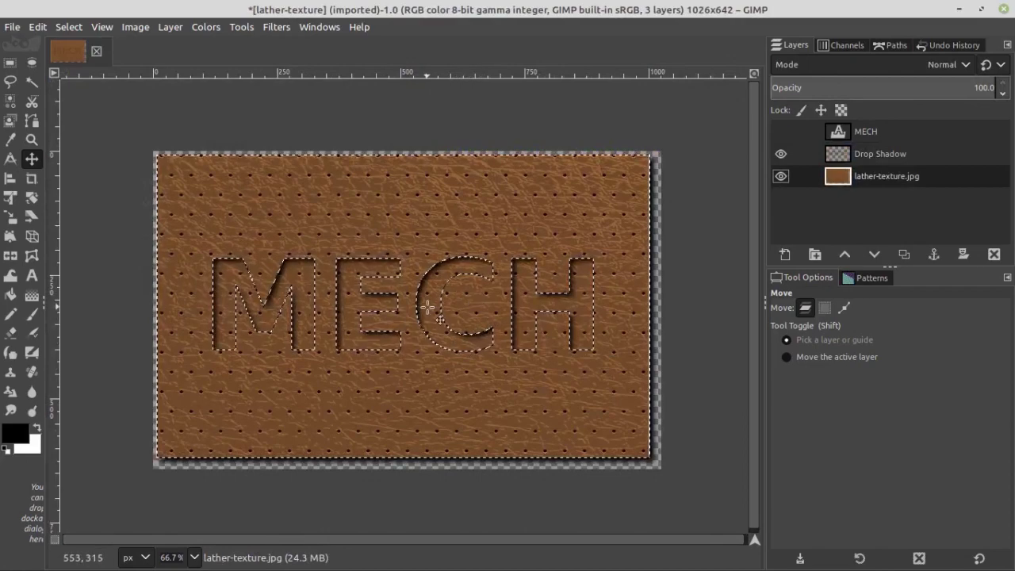
Step: At 100% zoom, apply a second legacy Drop Shadow with 0 offsets and blur radius 30
{"action": "key", "text": "1"}
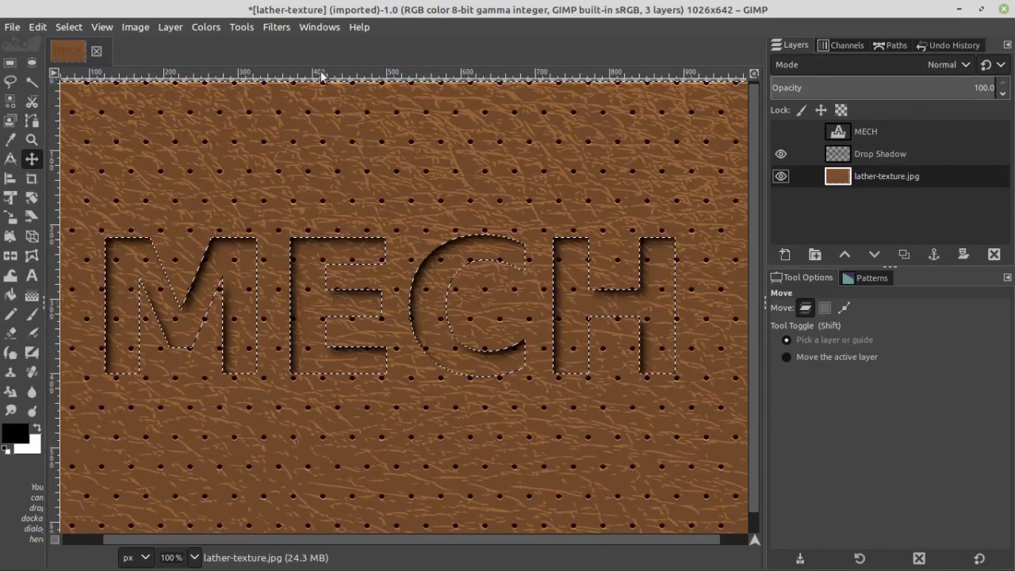
{"action": "left_click", "coordinate": [277, 27]}
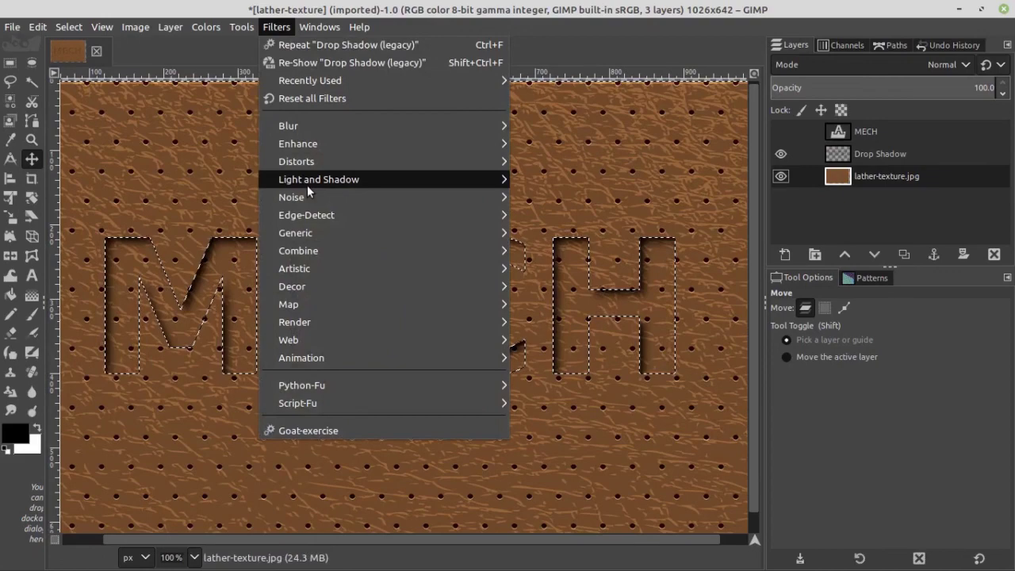
{"action": "mouse_move", "coordinate": [318, 180]}
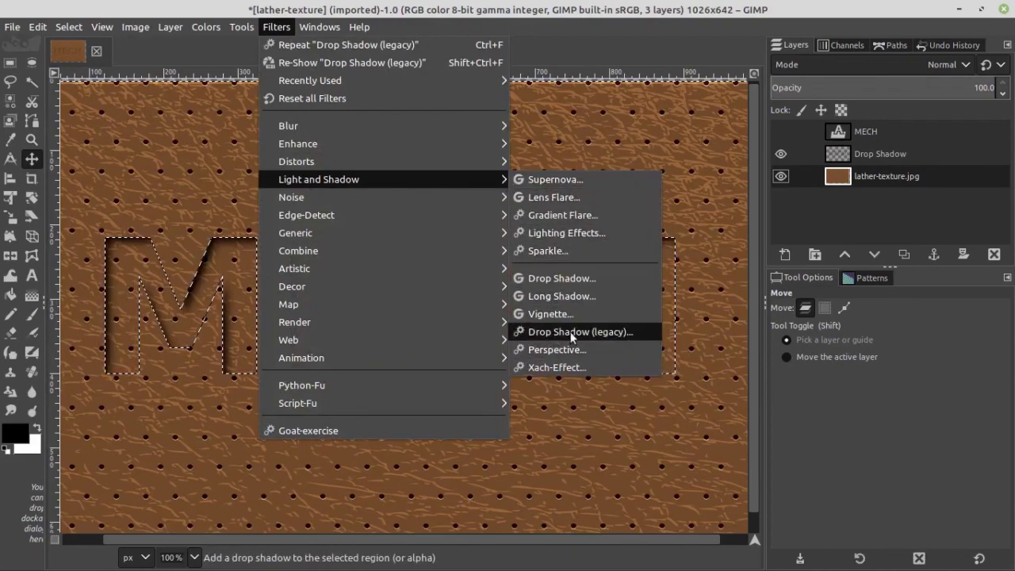
{"action": "left_click", "coordinate": [584, 331]}
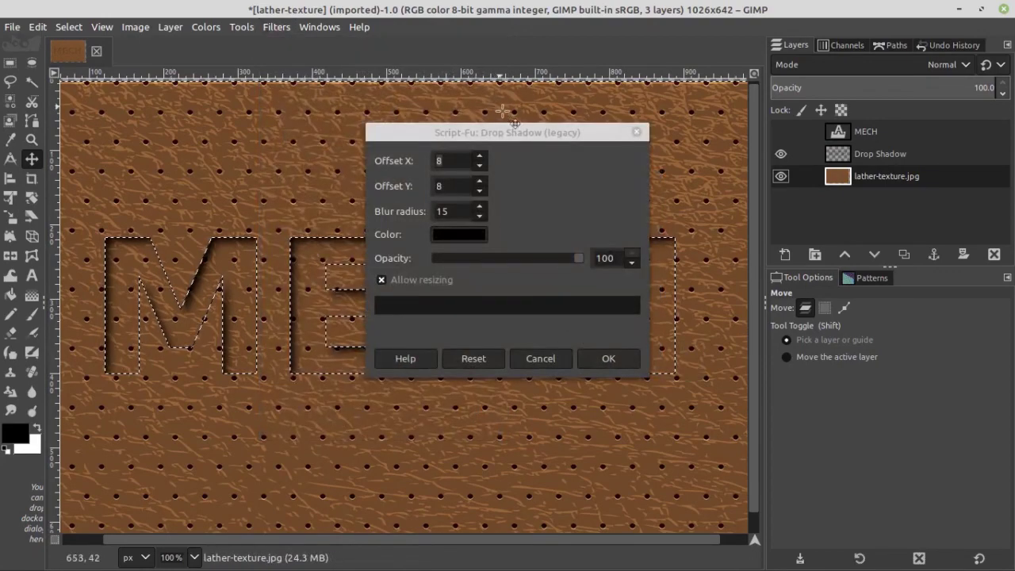
{"action": "left_click_drag", "start_coordinate": [441, 133], "coordinate": [354, 121]}
{"action": "type", "text": "0"}
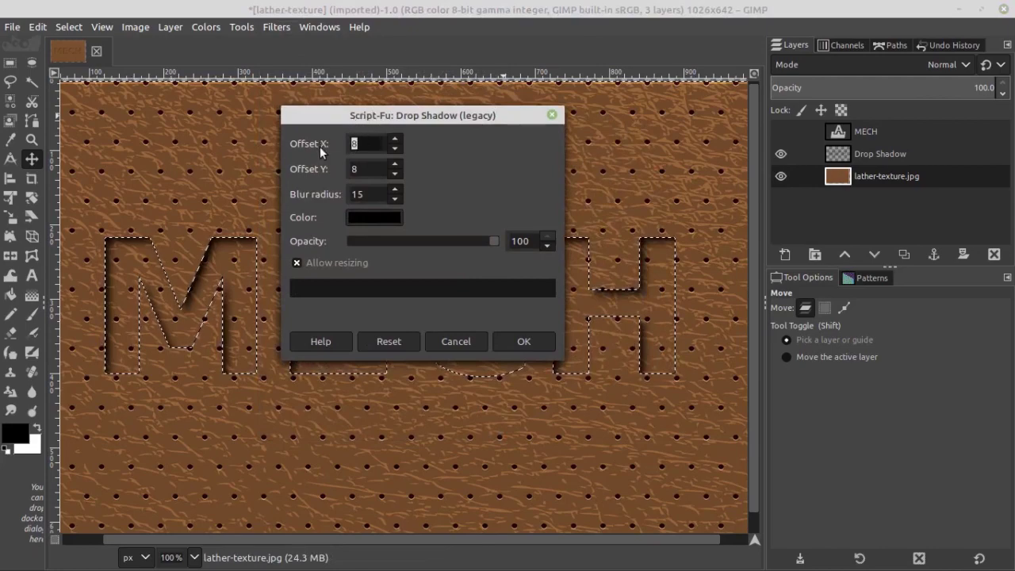
{"action": "key", "text": "Tab"}
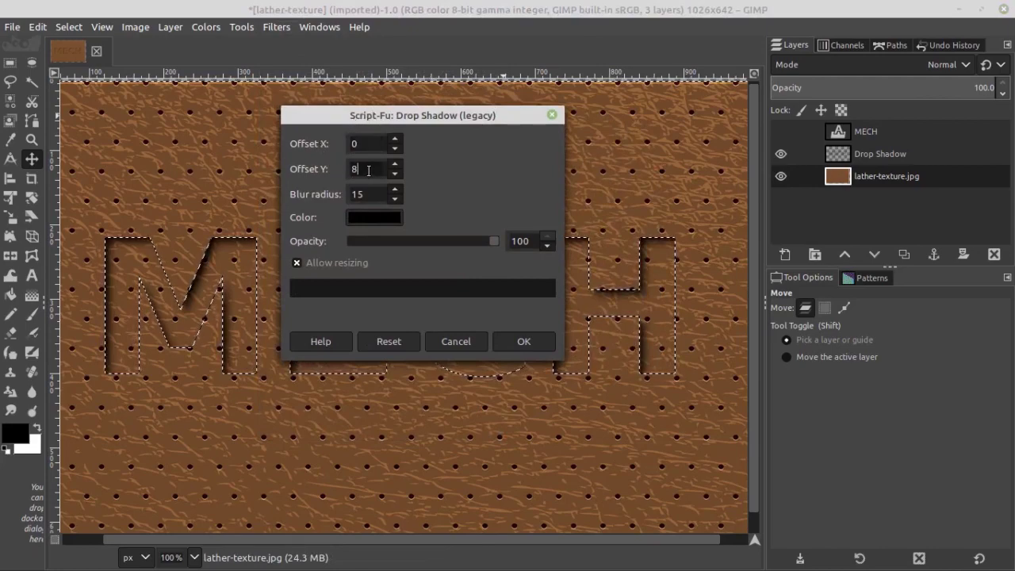
{"action": "type", "text": "0"}
{"action": "key", "text": "Tab"}
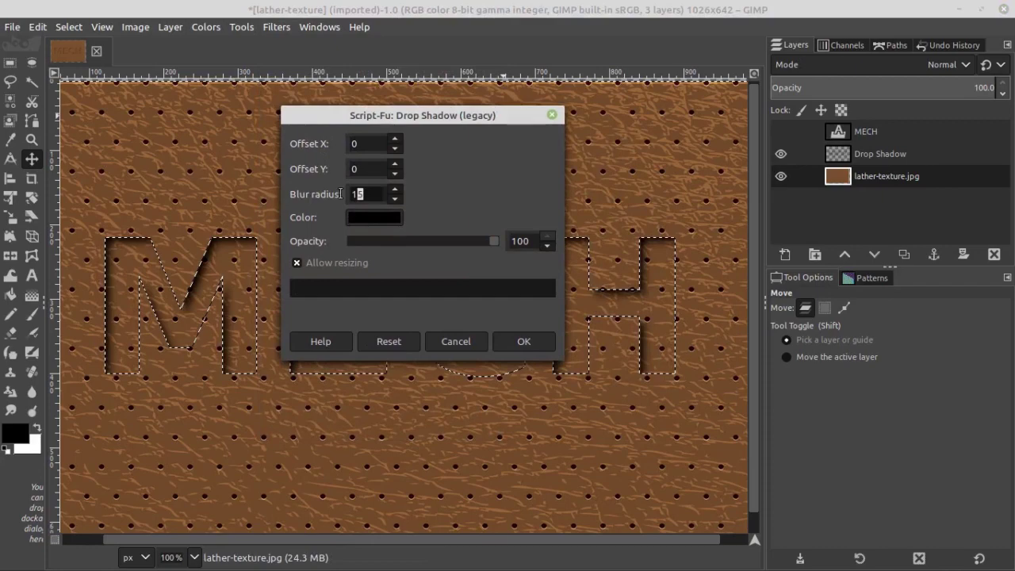
{"action": "type", "text": "30"}
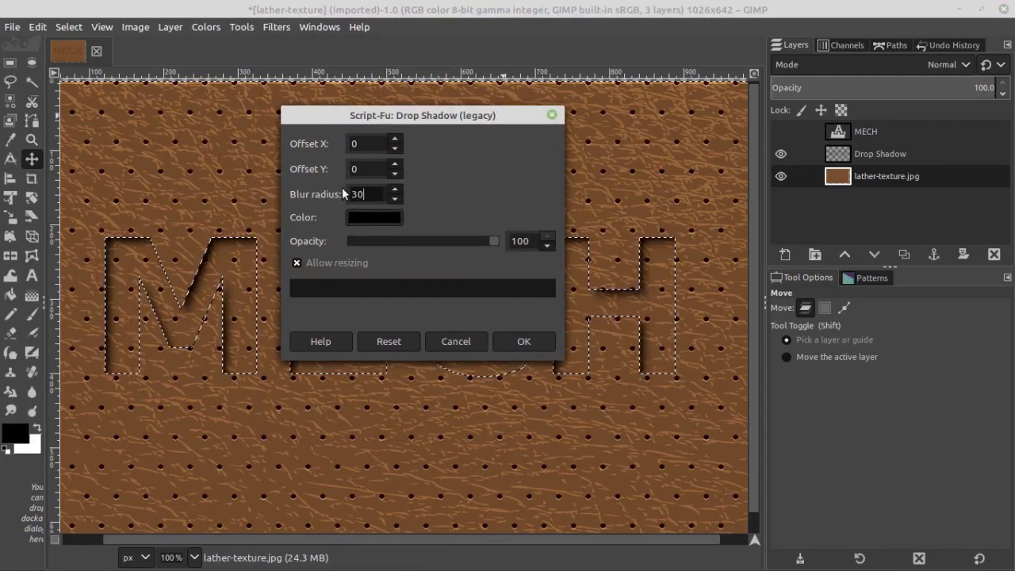
{"action": "left_click", "coordinate": [521, 341]}
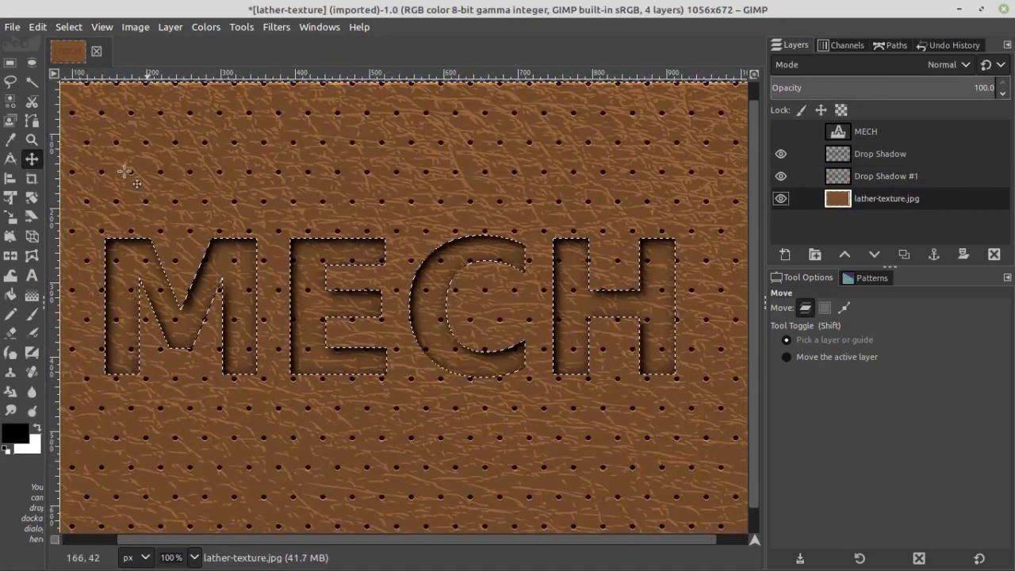
Step: Clear the selection, reselect the MECH letter shapes via Alpha to Selection, and delete the MECH layer
{"action": "left_click", "coordinate": [69, 27]}
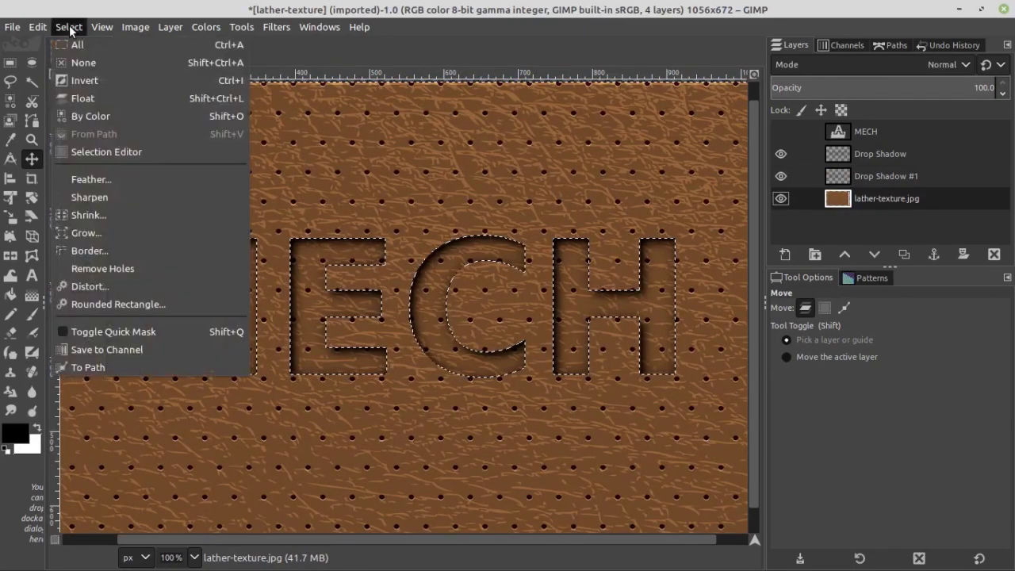
{"action": "left_click", "coordinate": [84, 63]}
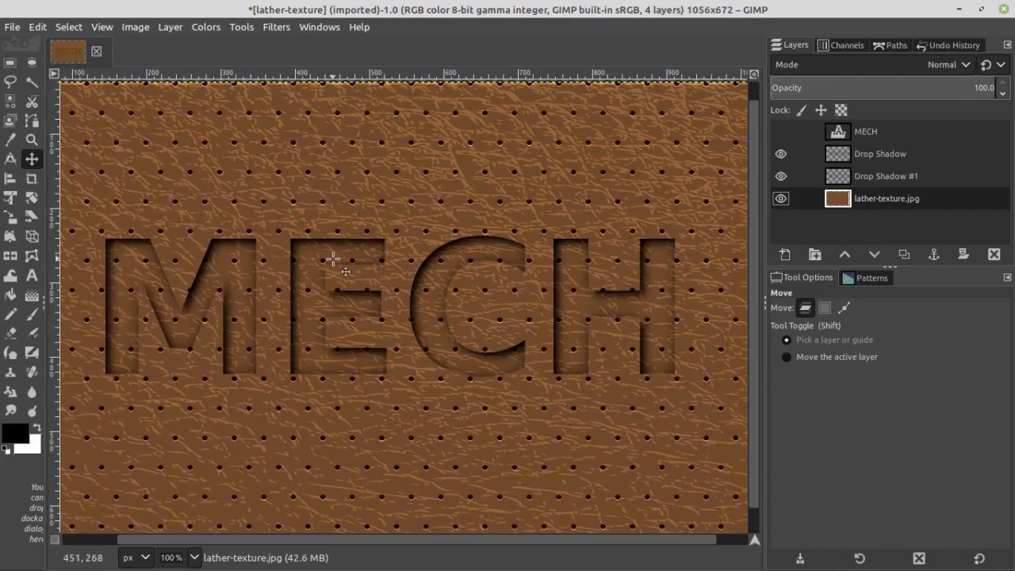
{"action": "left_click", "coordinate": [869, 129]}
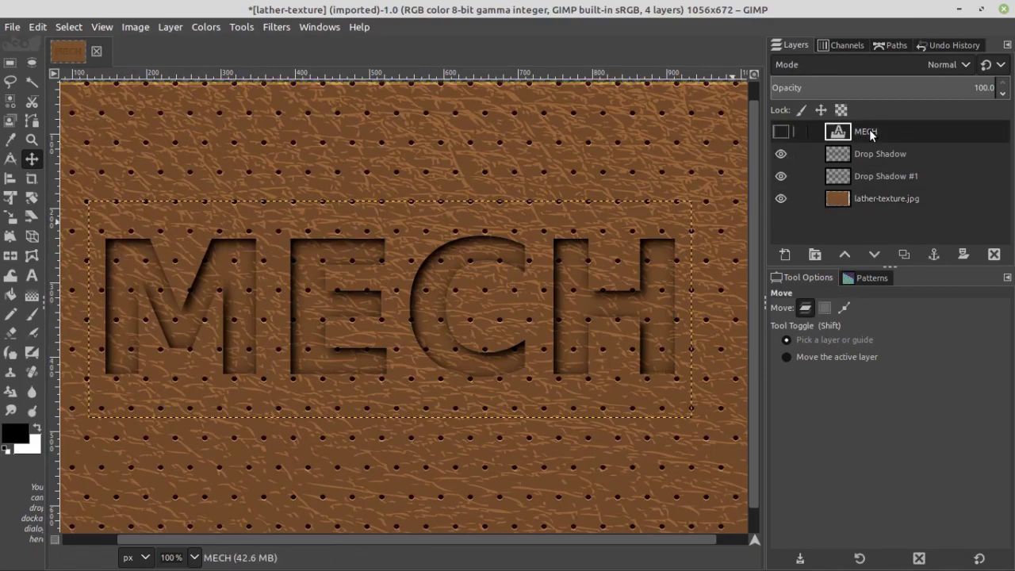
{"action": "right_click", "coordinate": [869, 130]}
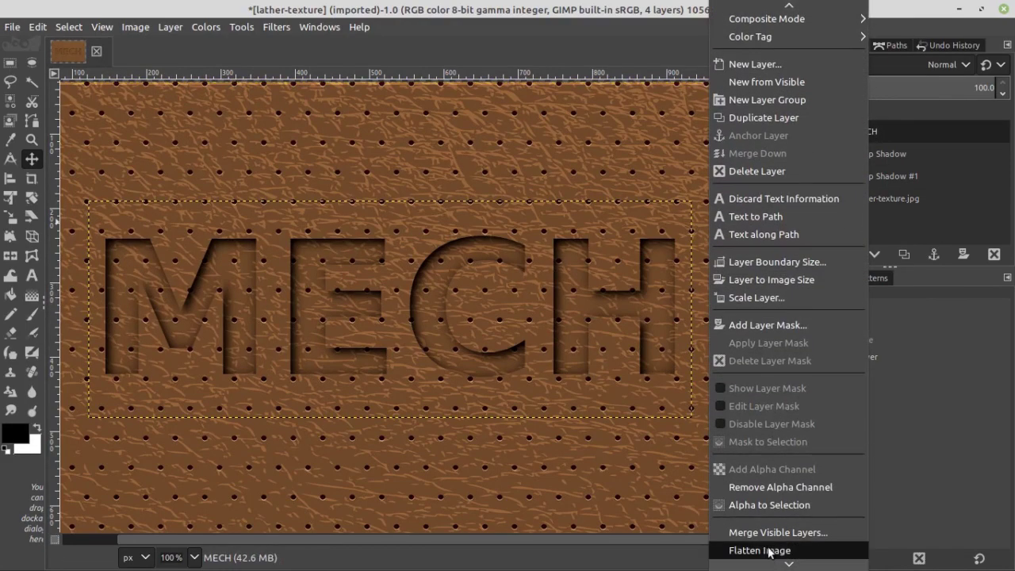
{"action": "left_click", "coordinate": [774, 507]}
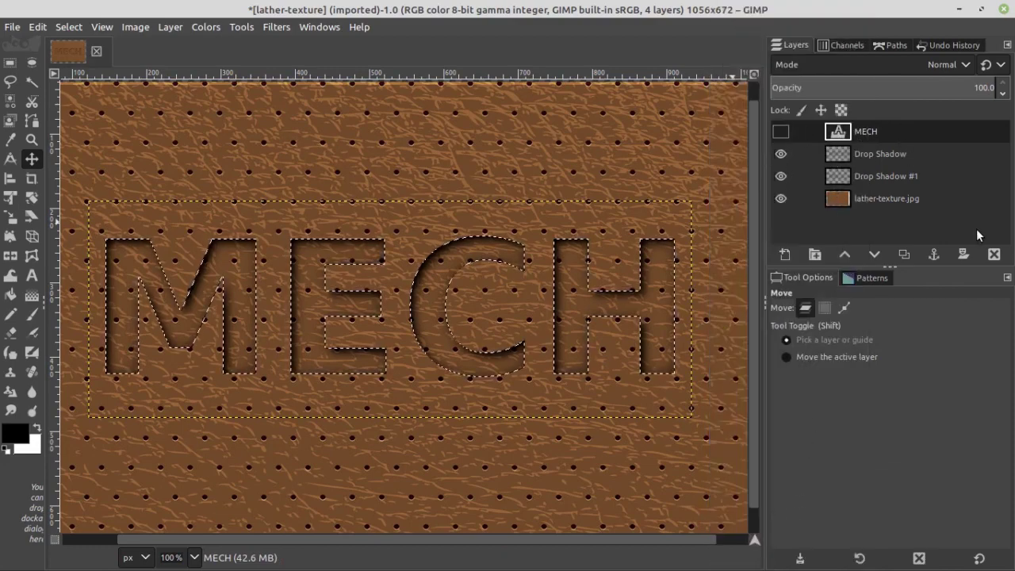
{"action": "left_click", "coordinate": [994, 255]}
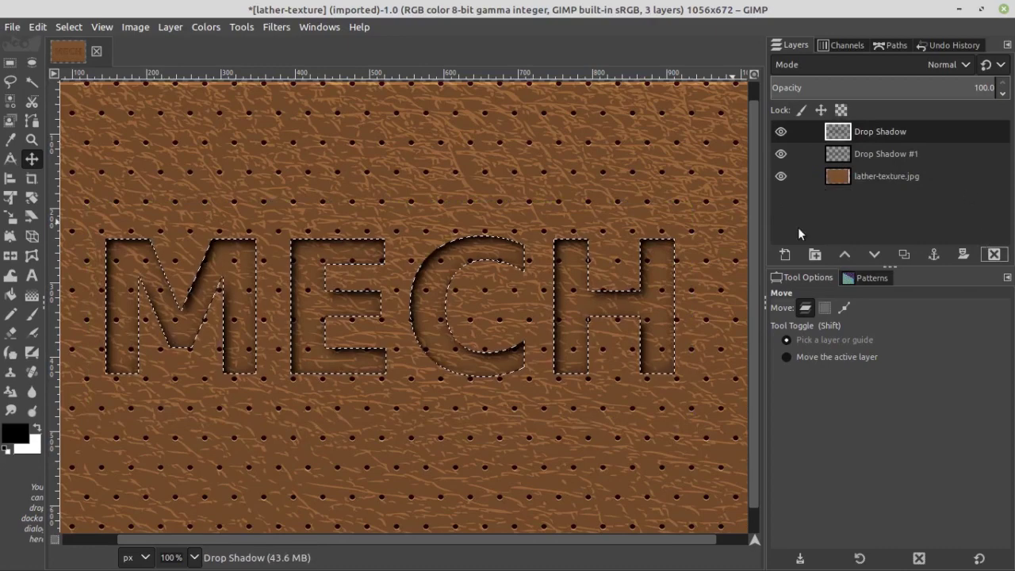
Step: Add a new transparent layer on top and feather the letter selection by 20 px
{"action": "left_click", "coordinate": [785, 254]}
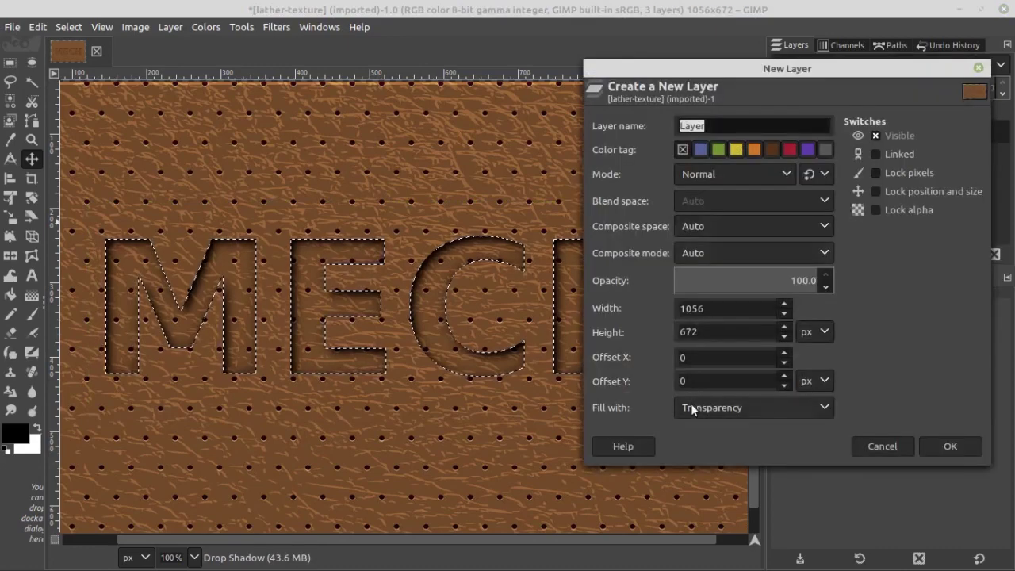
{"action": "left_click", "coordinate": [948, 446]}
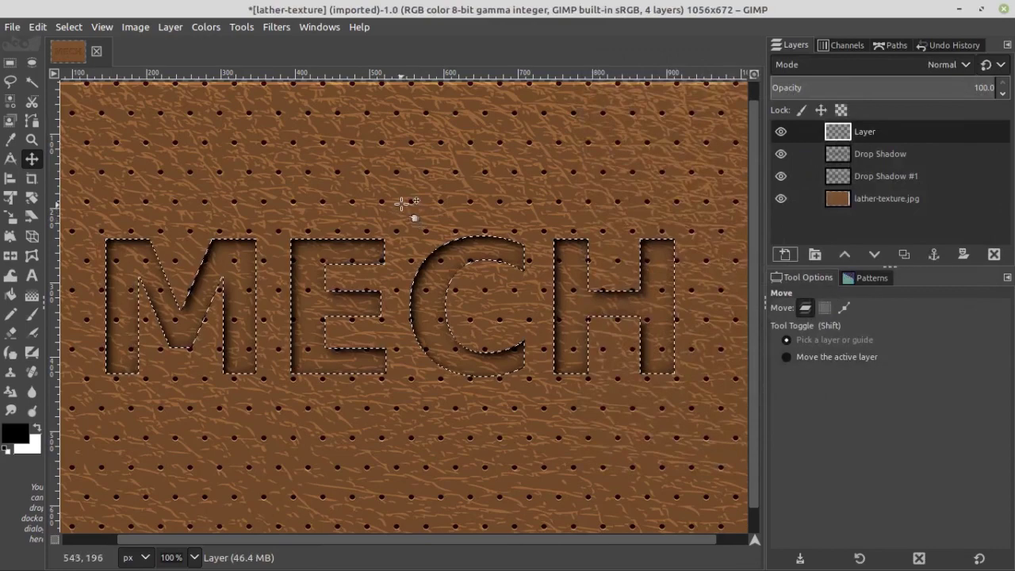
{"action": "left_click", "coordinate": [68, 27]}
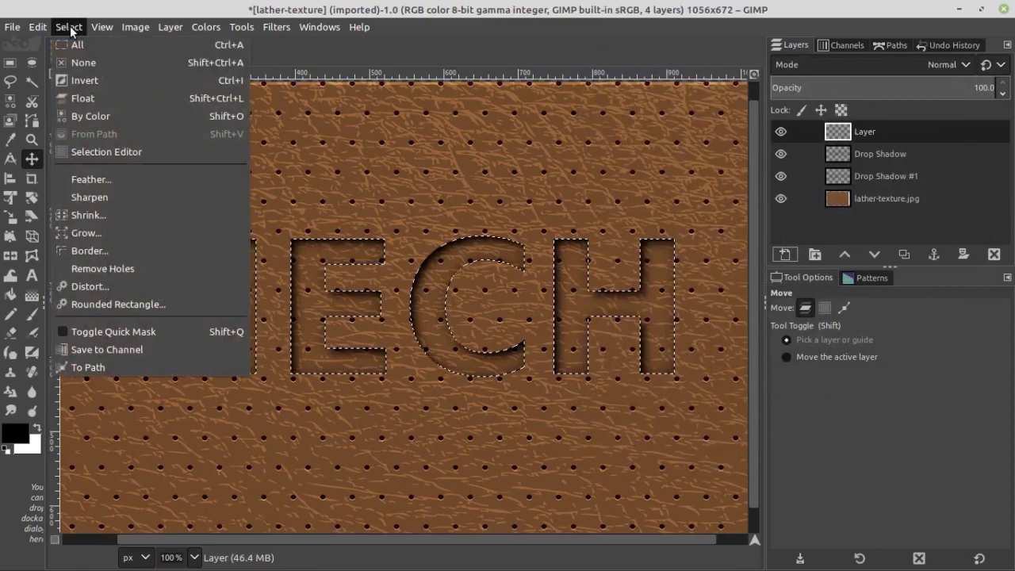
{"action": "left_click", "coordinate": [94, 181]}
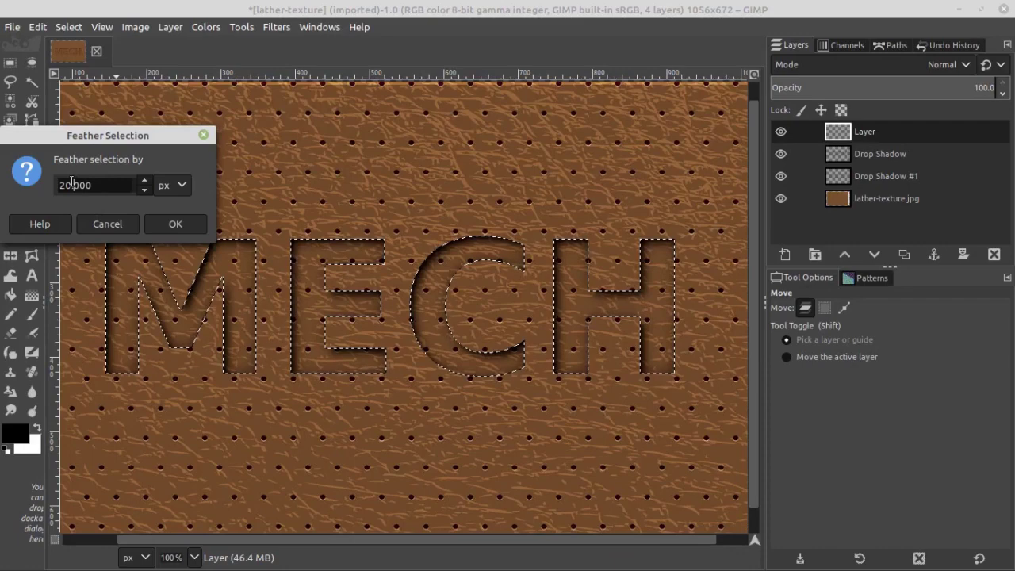
{"action": "left_click", "coordinate": [85, 185]}
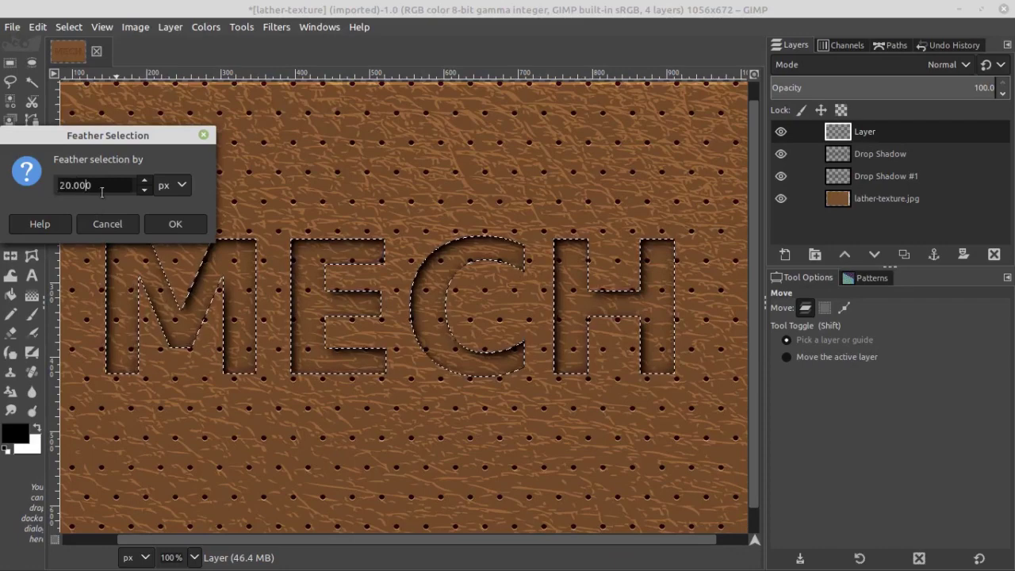
{"action": "left_click", "coordinate": [179, 225]}
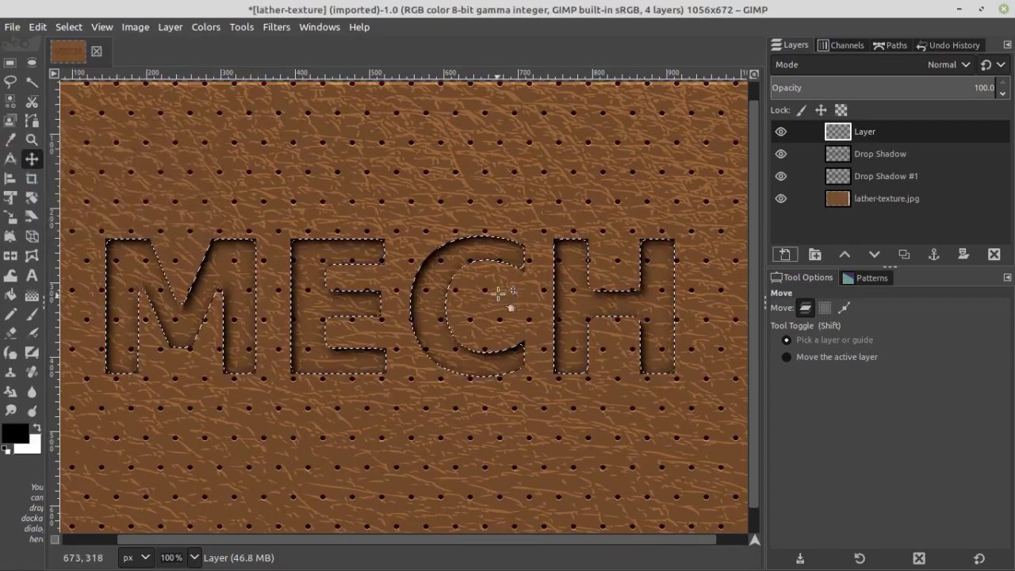
{"action": "left_click", "coordinate": [37, 27]}
{"action": "left_click", "coordinate": [44, 32]}
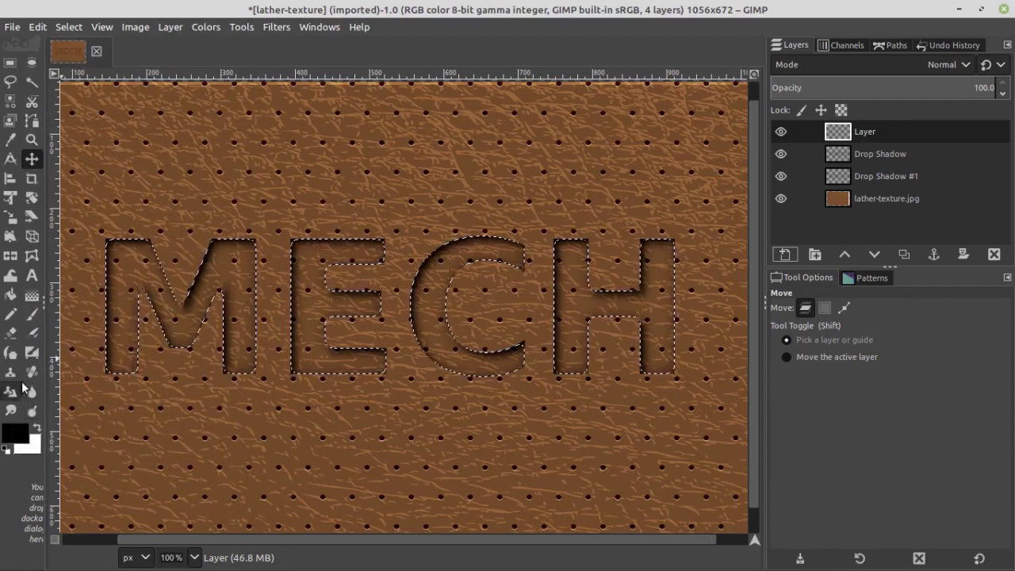
Step: Fill the MECH letters with black, blend them in Overlay at about 50.8% opacity, and deselect
{"action": "left_click", "coordinate": [37, 27]}
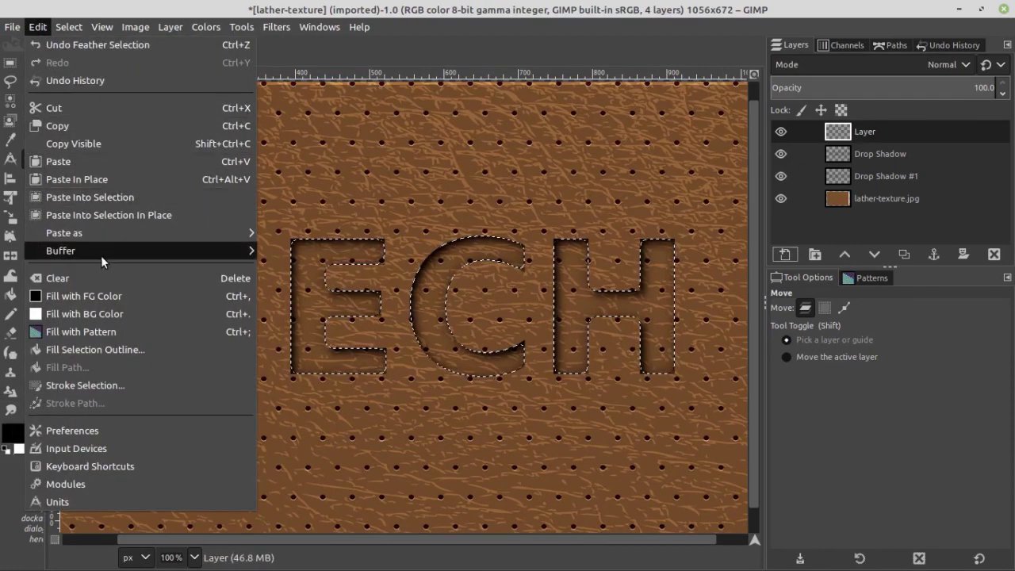
{"action": "left_click", "coordinate": [107, 296]}
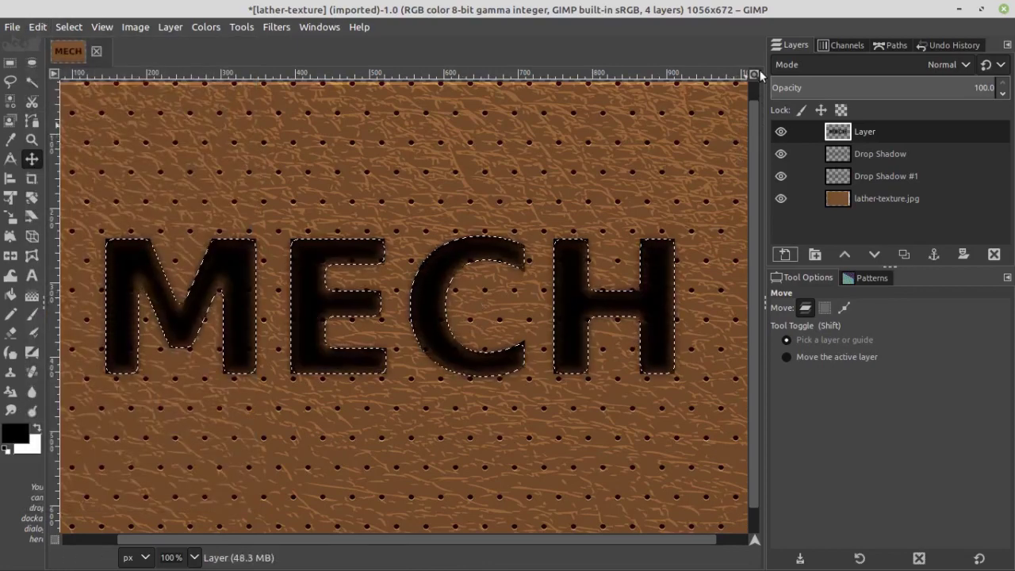
{"action": "left_click", "coordinate": [808, 63]}
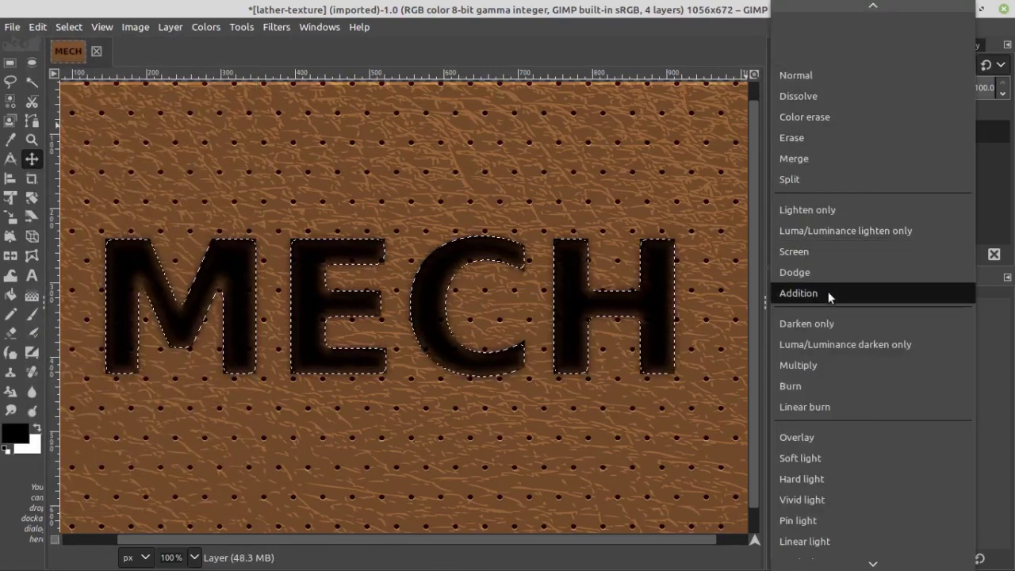
{"action": "left_click", "coordinate": [812, 437]}
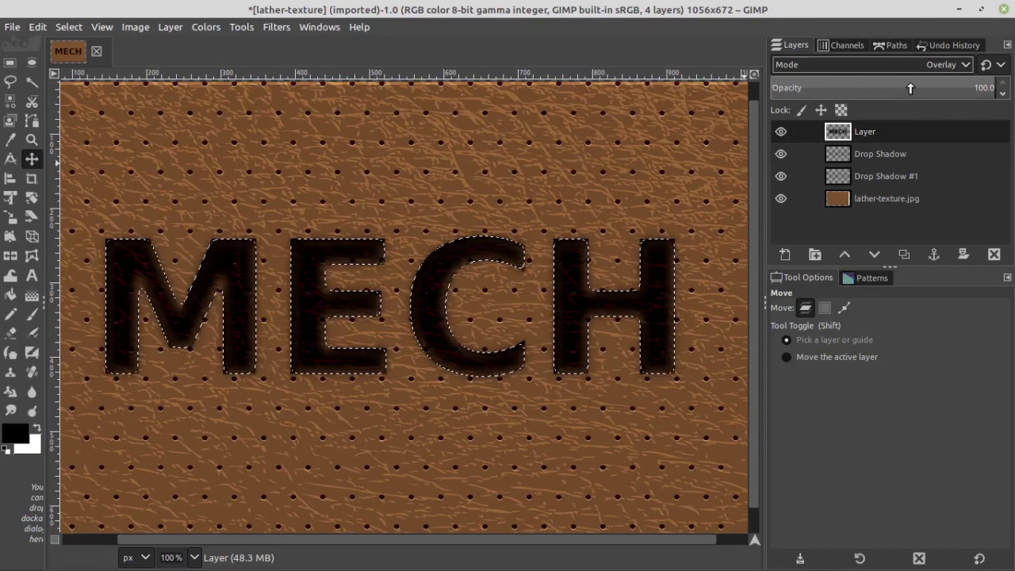
{"action": "left_click_drag", "start_coordinate": [845, 90], "coordinate": [864, 88]}
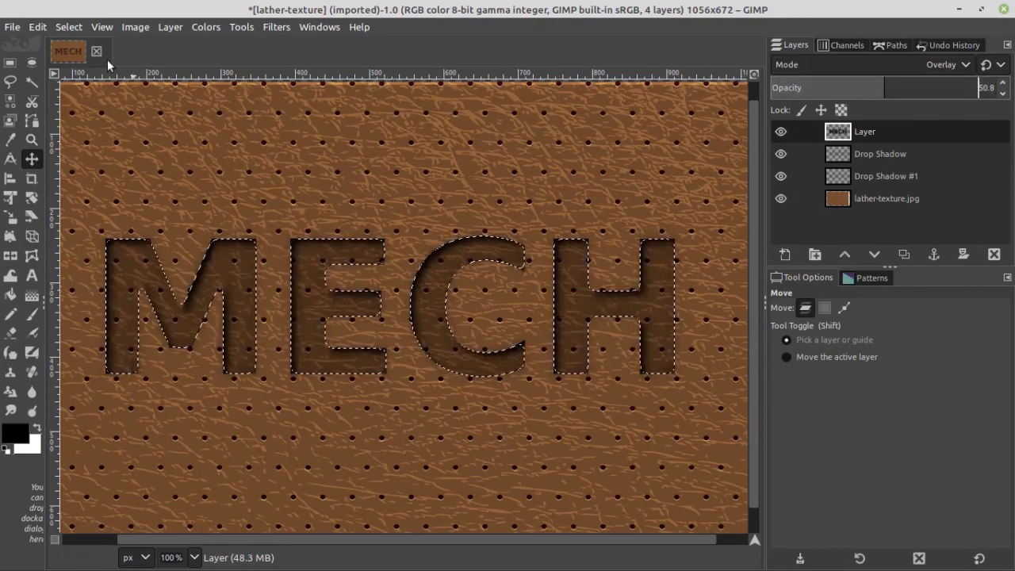
{"action": "left_click", "coordinate": [68, 26]}
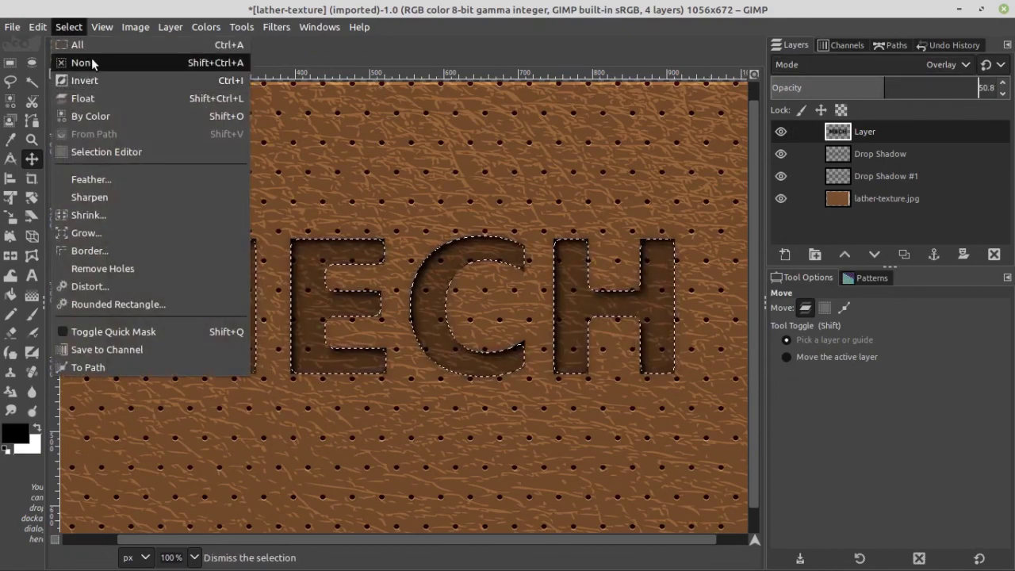
{"action": "left_click", "coordinate": [89, 63]}
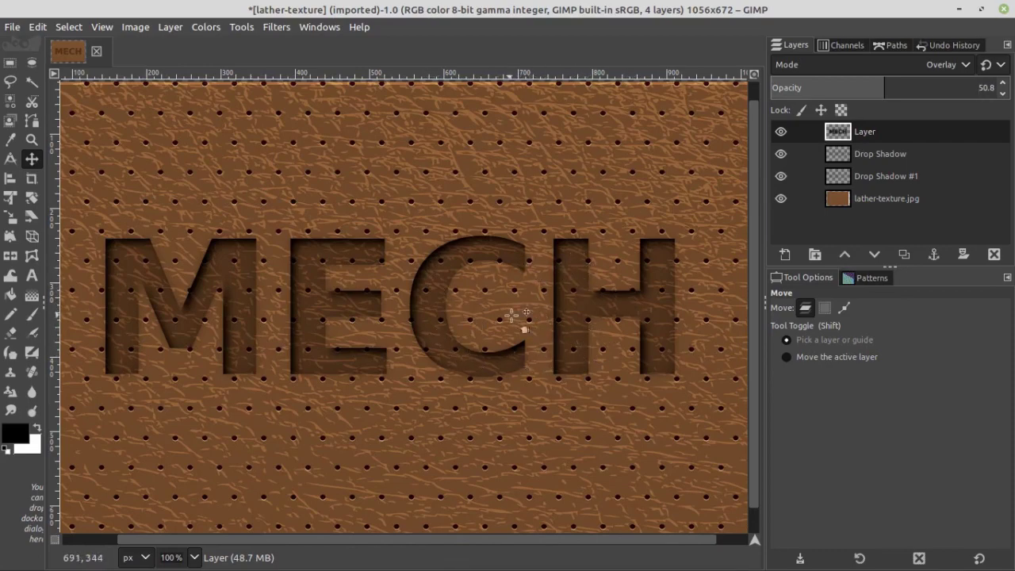
Step: Export the image to the Desktop as lather.jpg, then minimize GIMP and select the file
{"action": "left_click", "coordinate": [9, 28]}
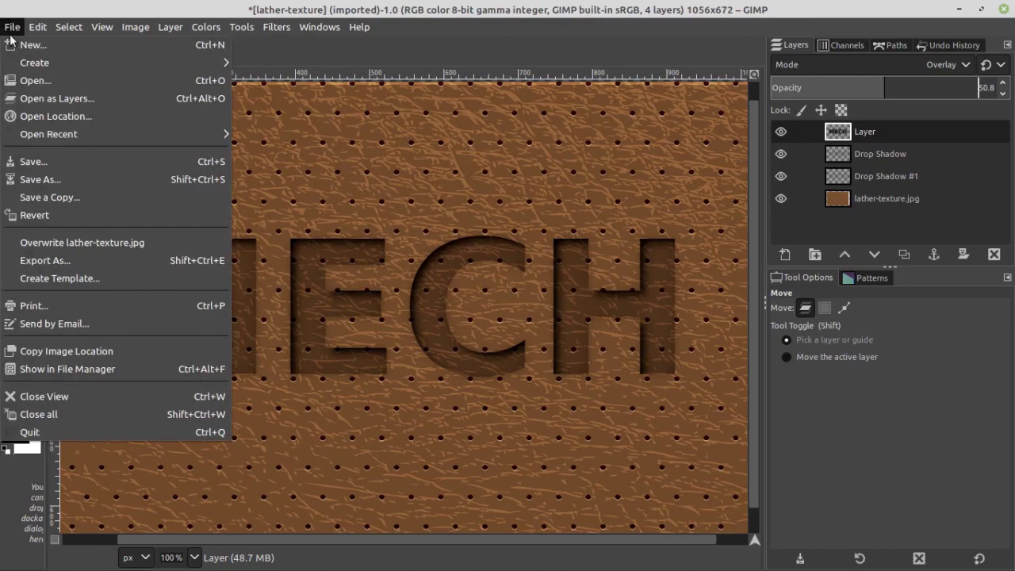
{"action": "left_click", "coordinate": [50, 260]}
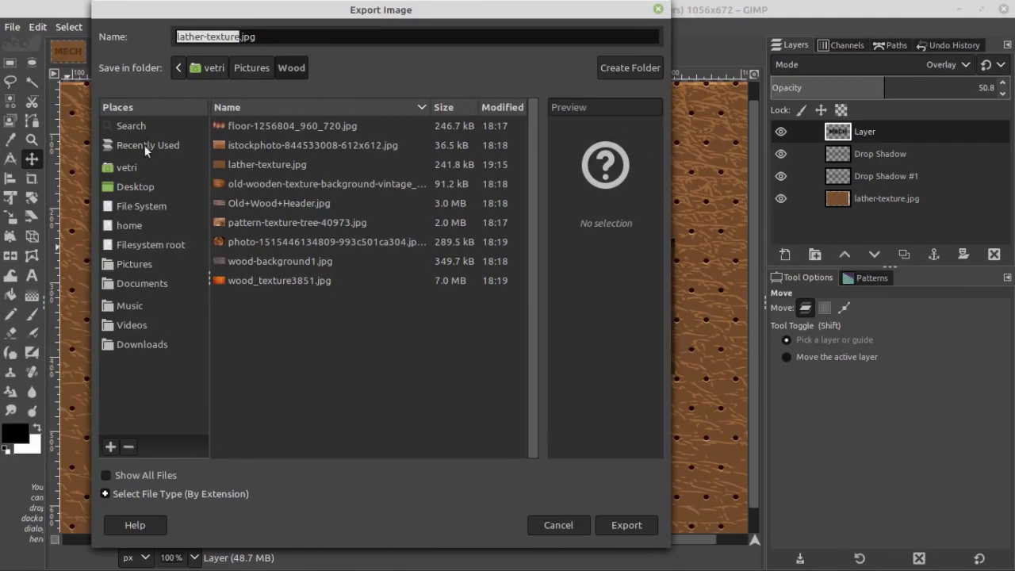
{"action": "left_click", "coordinate": [135, 187]}
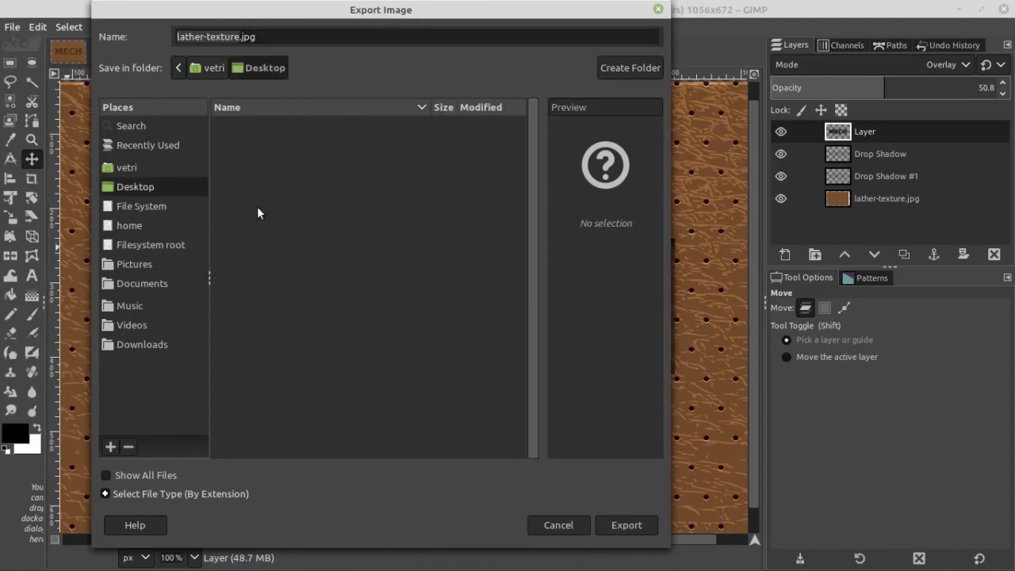
{"action": "double_click", "coordinate": [208, 37]}
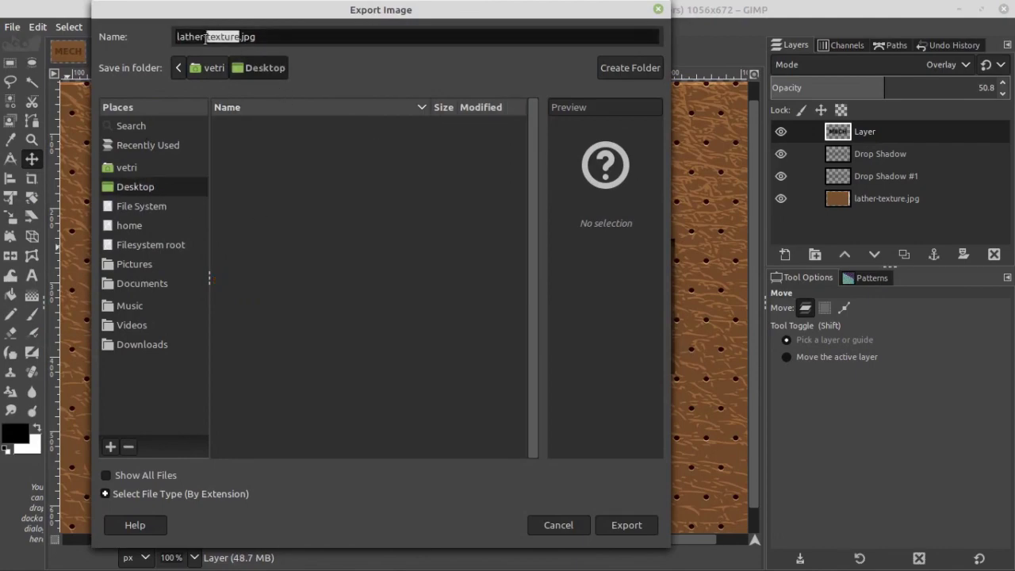
{"action": "key", "text": "BackSpace"}
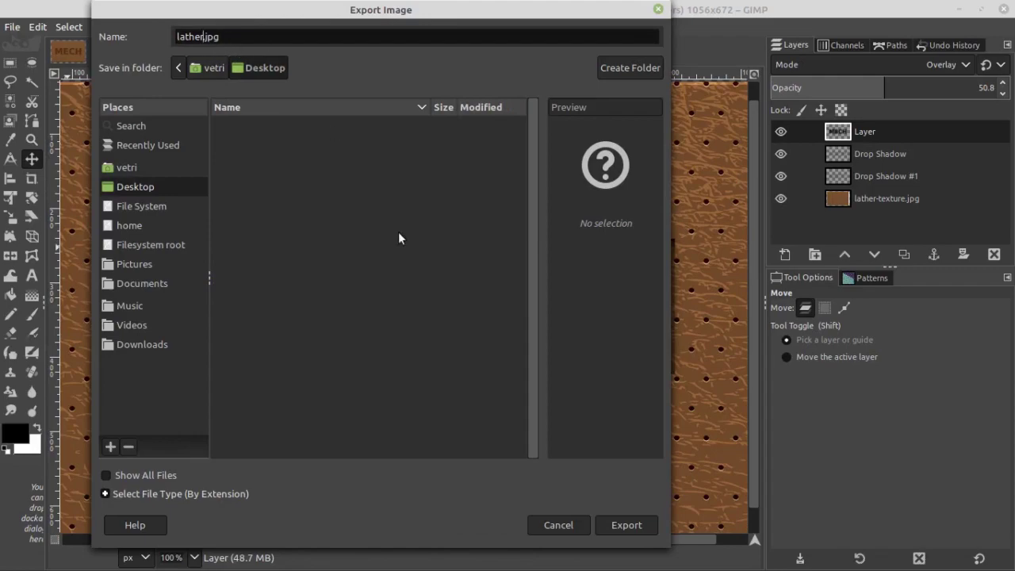
{"action": "left_click", "coordinate": [644, 527]}
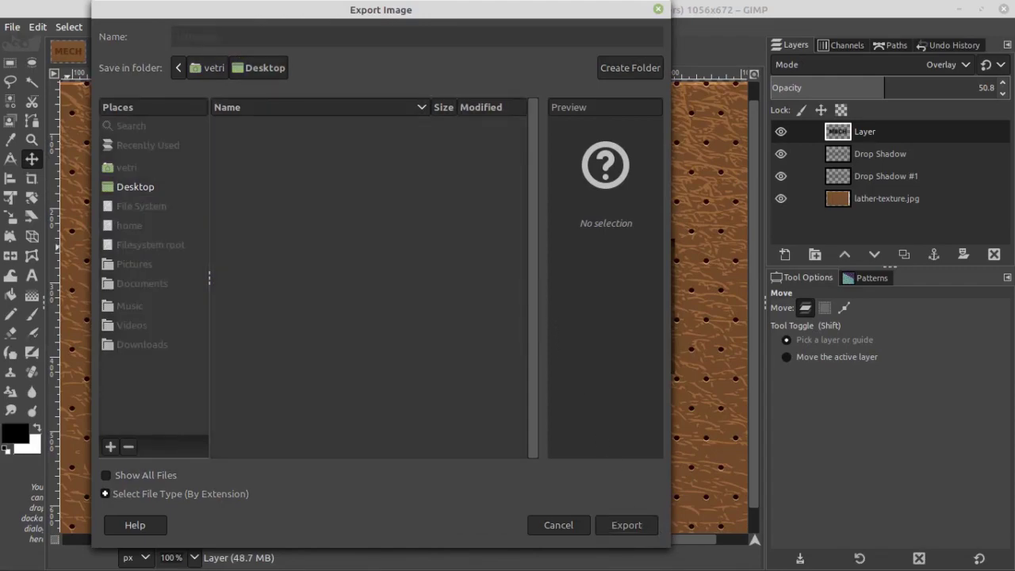
{"action": "left_click", "coordinate": [448, 429]}
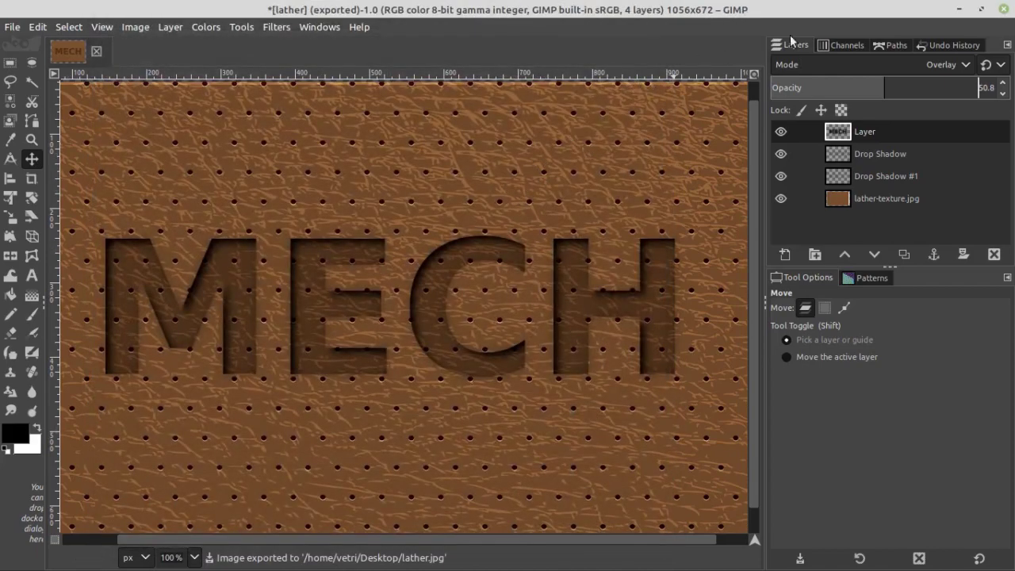
{"action": "left_click", "coordinate": [957, 16]}
{"action": "left_click", "coordinate": [73, 198]}
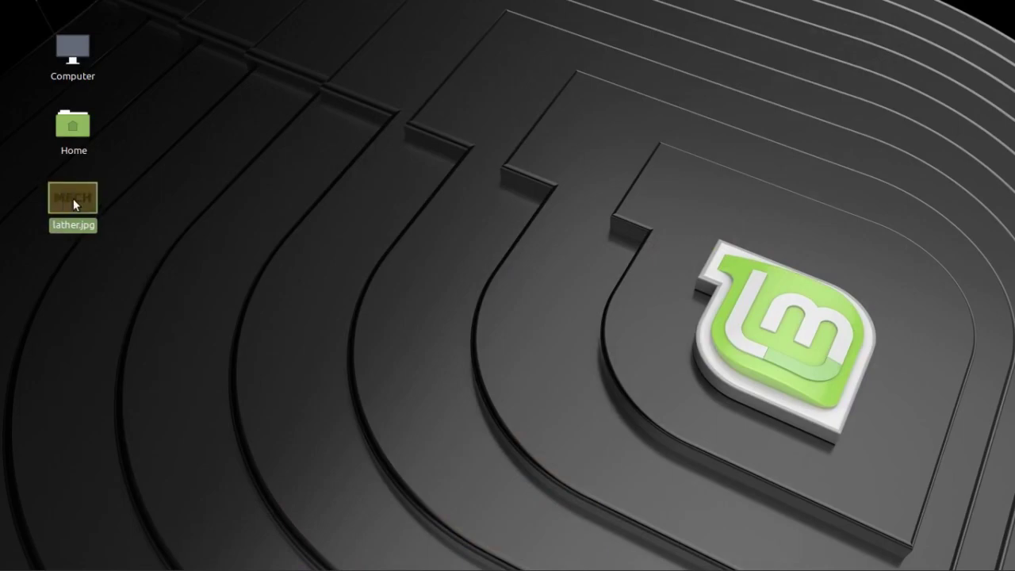
Step: Open lather.jpg from the desktop in Image Viewer to view the debossed MECH leather
{"action": "double_click", "coordinate": [73, 200]}
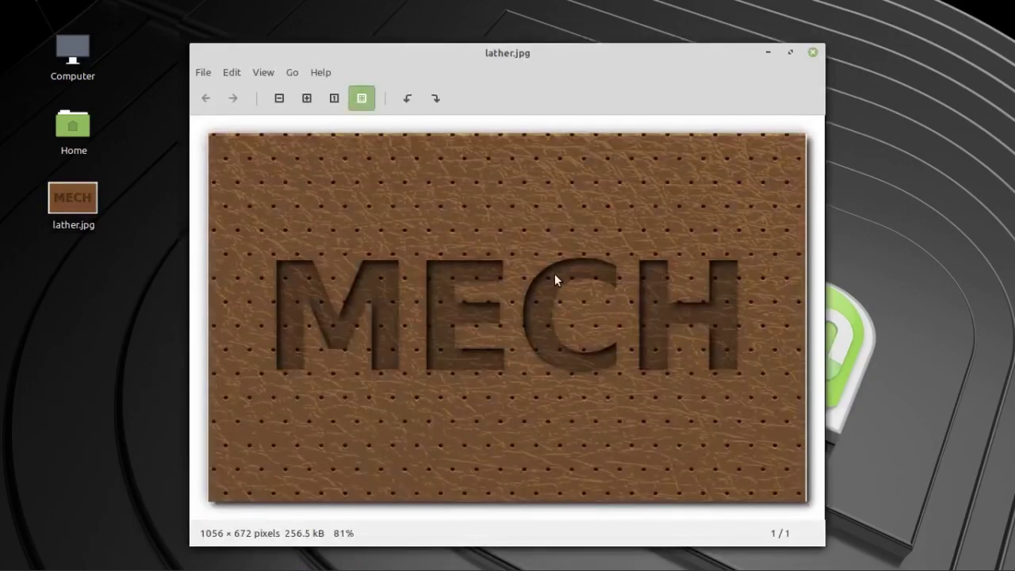